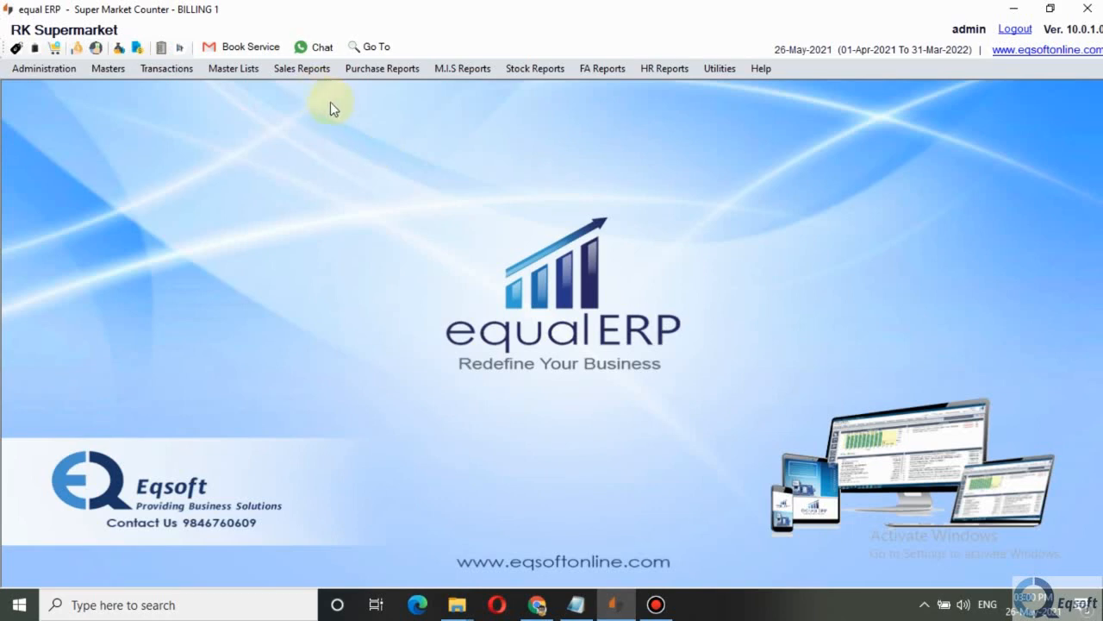
# Step: Open the job card list and start a new job card
pyautogui.click(181, 71)
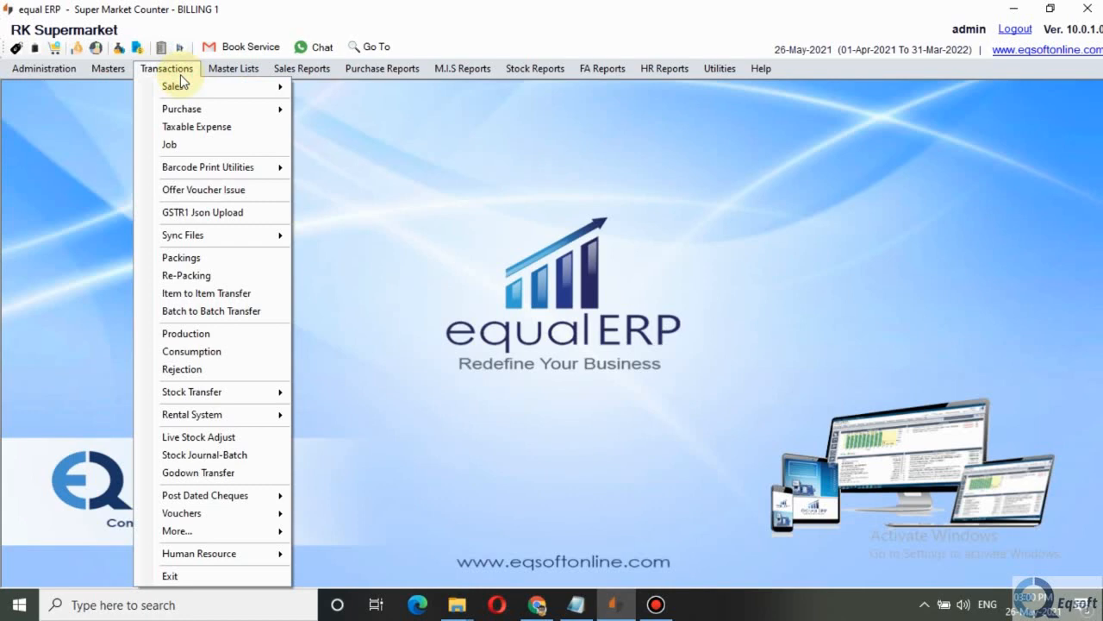
pyautogui.click(203, 147)
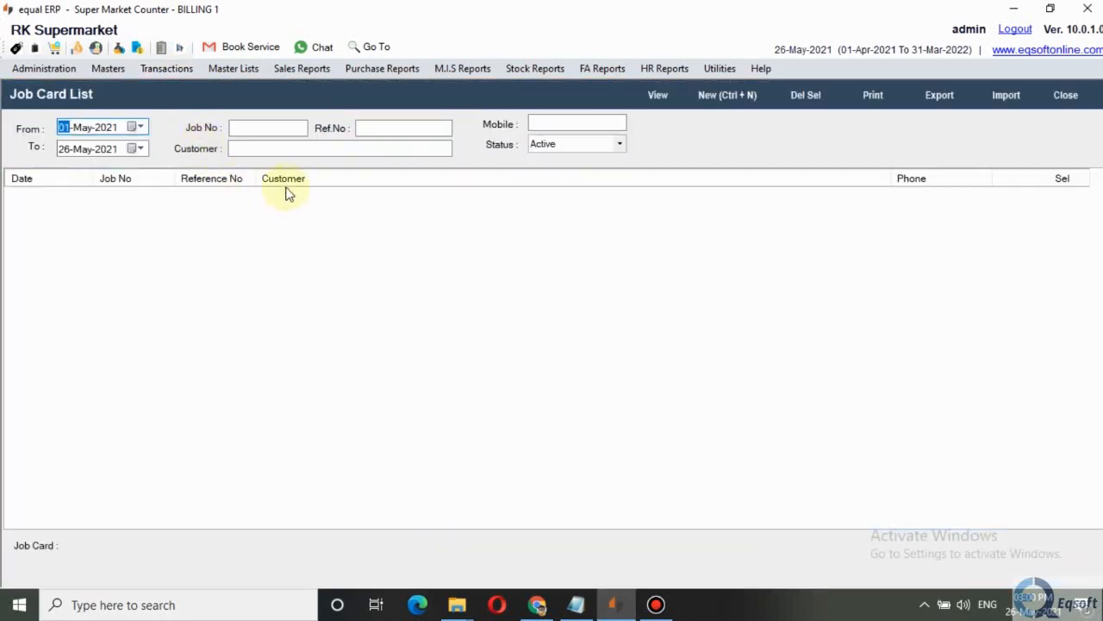
pyautogui.click(178, 75)
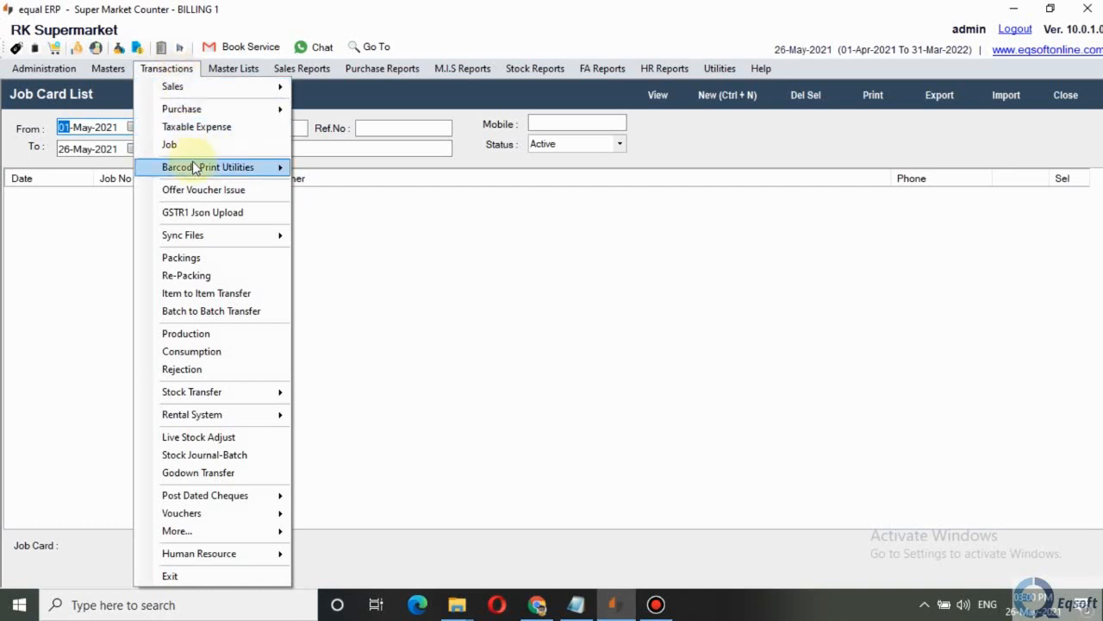
pyautogui.click(512, 221)
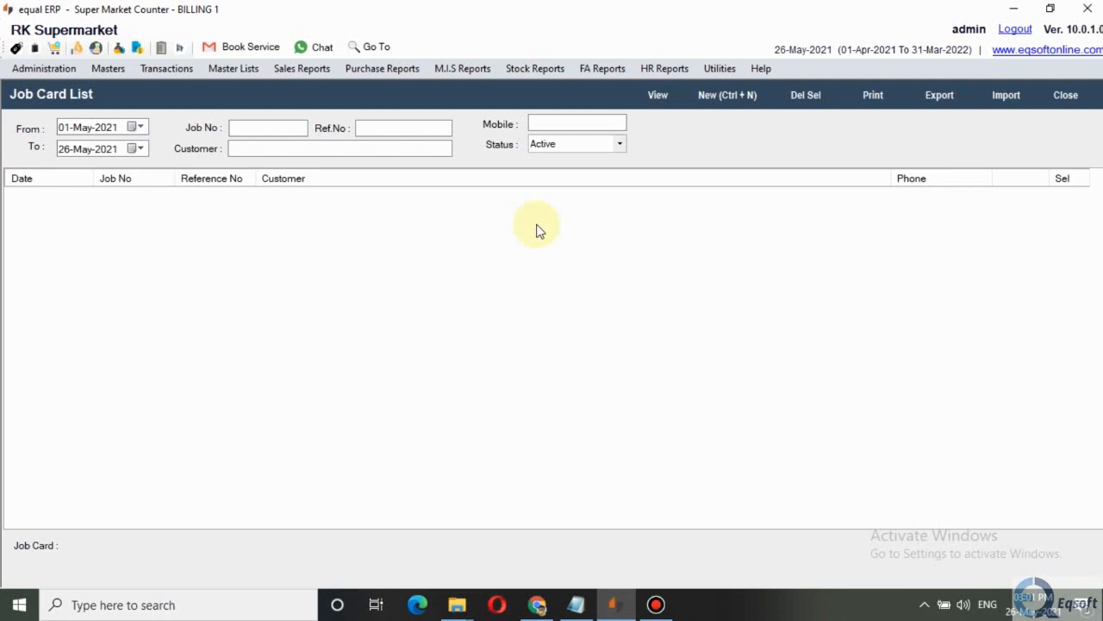
pyautogui.click(731, 100)
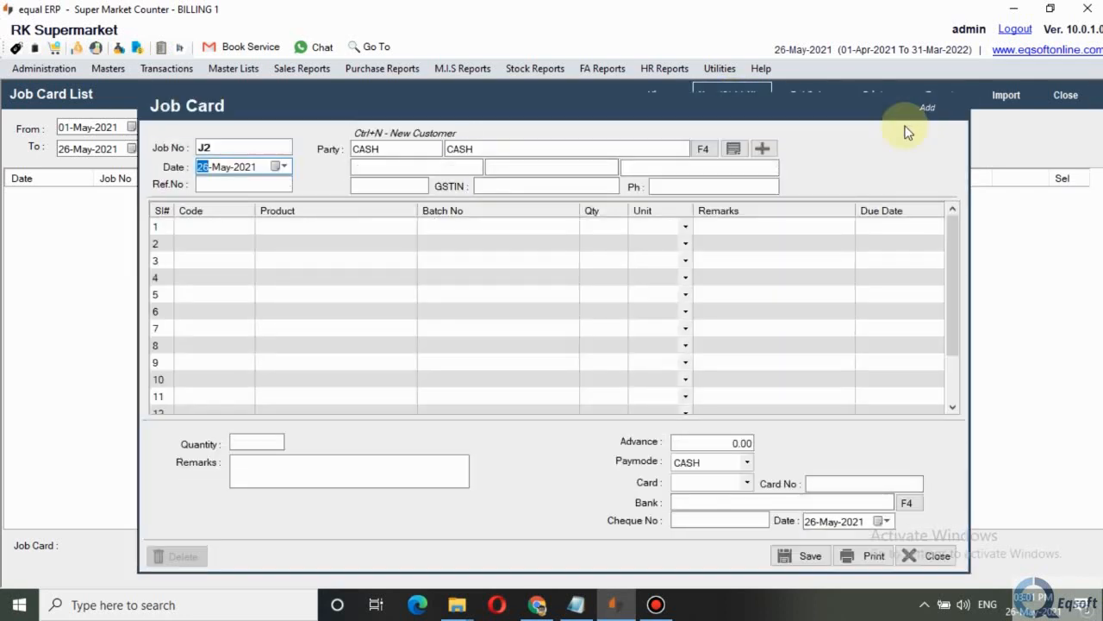
# Step: Keep the job card's default date and choose RAJESH ENTERPRISES as its party from the customer search
pyautogui.press('Return')
pyautogui.press('Return')
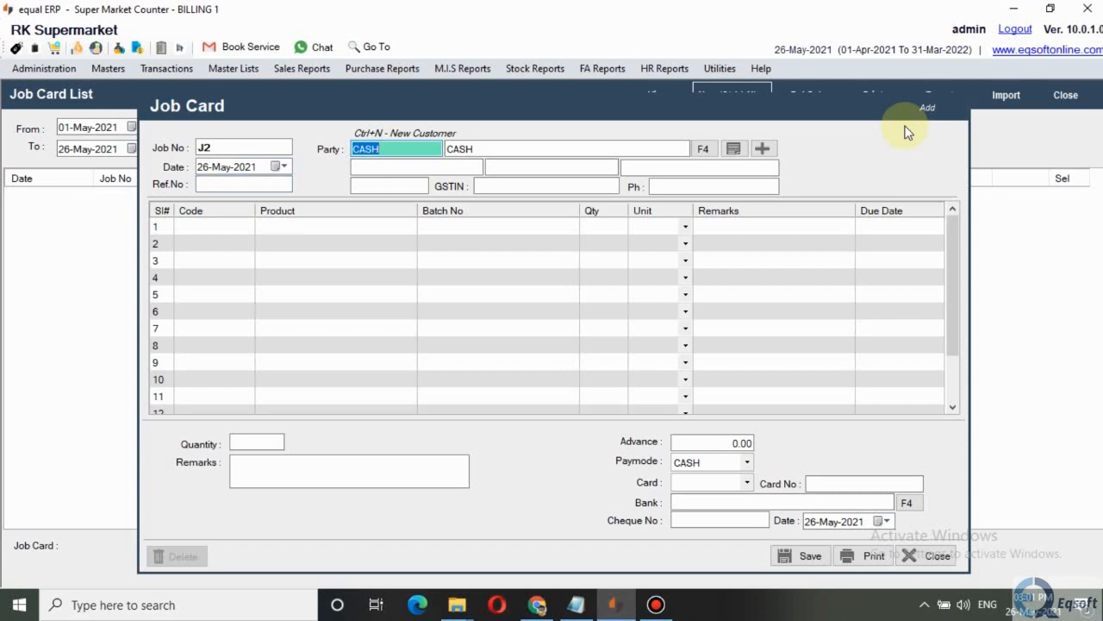
pyautogui.press('F4')
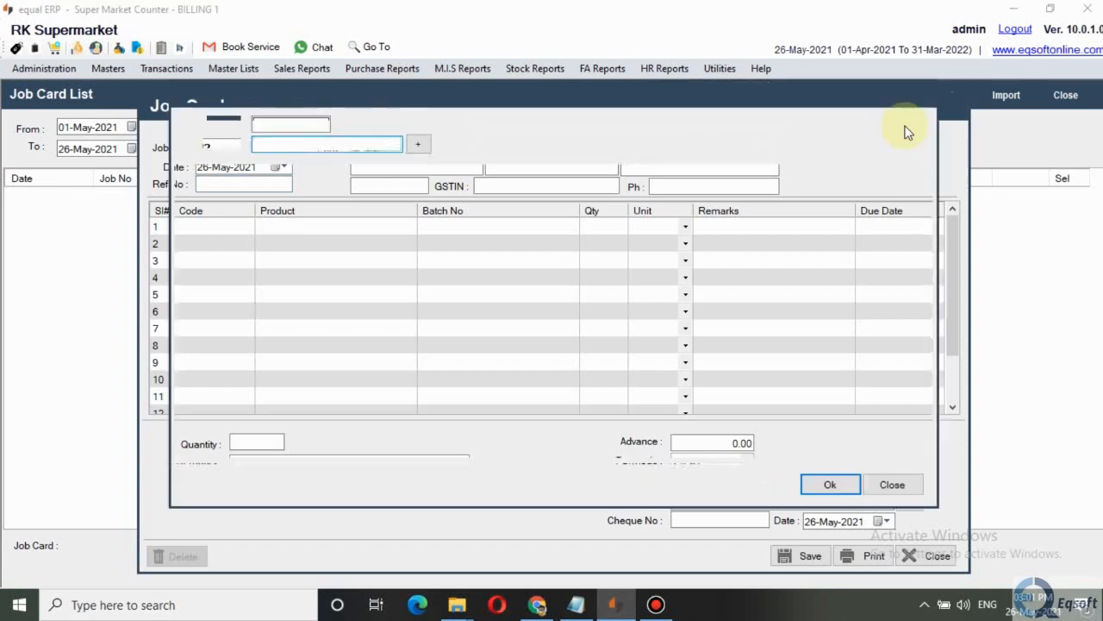
pyautogui.press('Down')
pyautogui.press('Down')
pyautogui.press('Return')
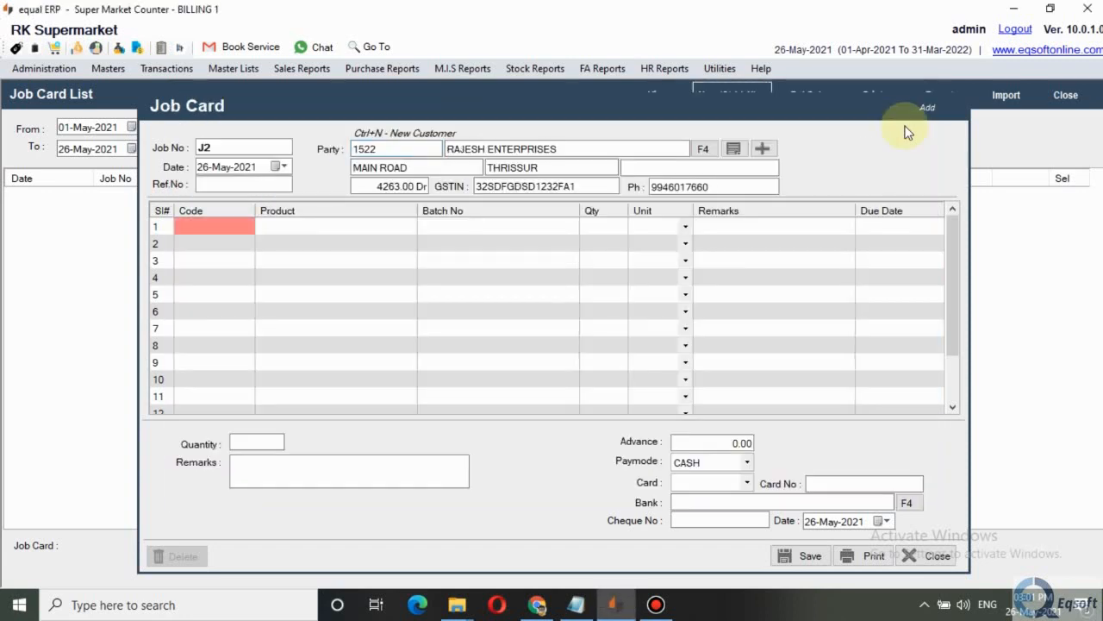
# Step: Add the MOBILE REPAIR product on the first line with batch number 32132, keeping quantity 1 and unit NOS
pyautogui.press('F4')
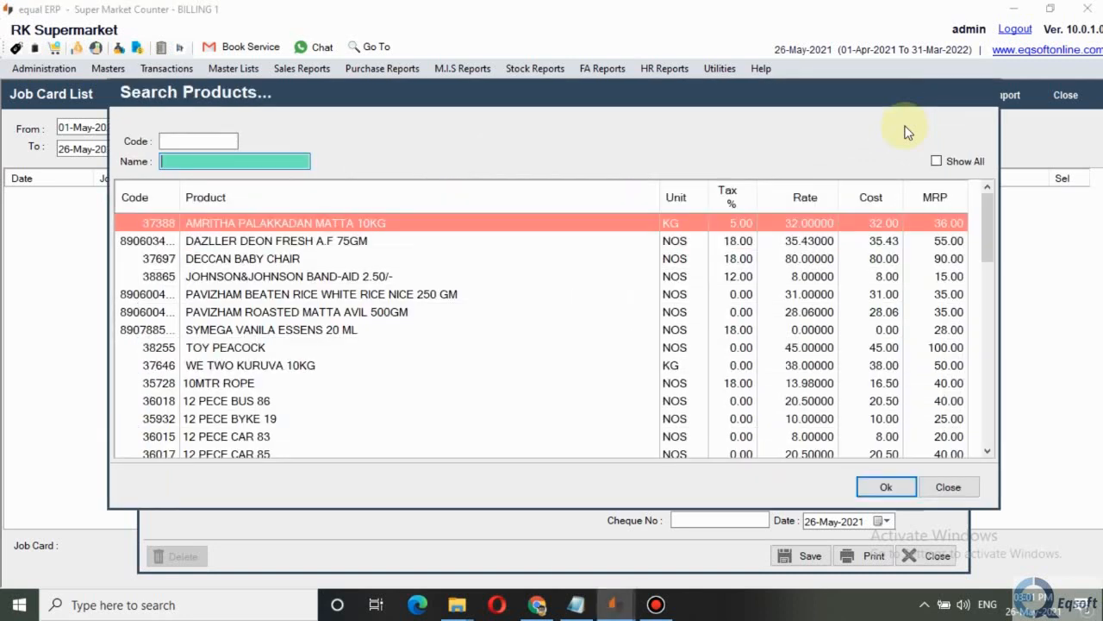
pyautogui.write('N')
pyautogui.press('BackSpace')
pyautogui.write('MOBI')
pyautogui.press('Down')
pyautogui.press('Return')
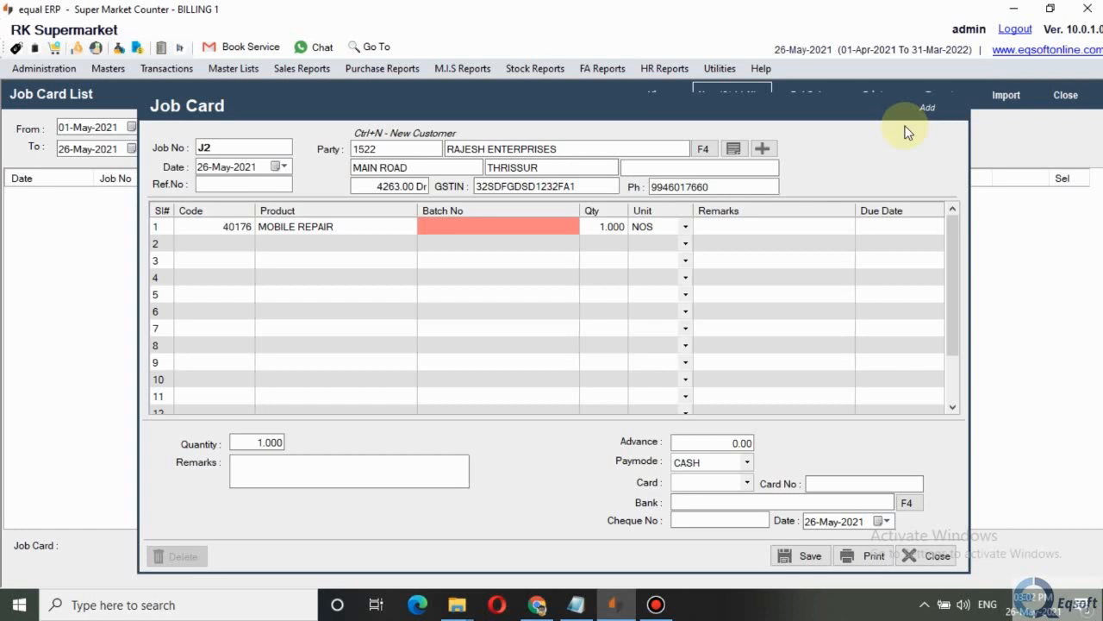
pyautogui.write('32132')
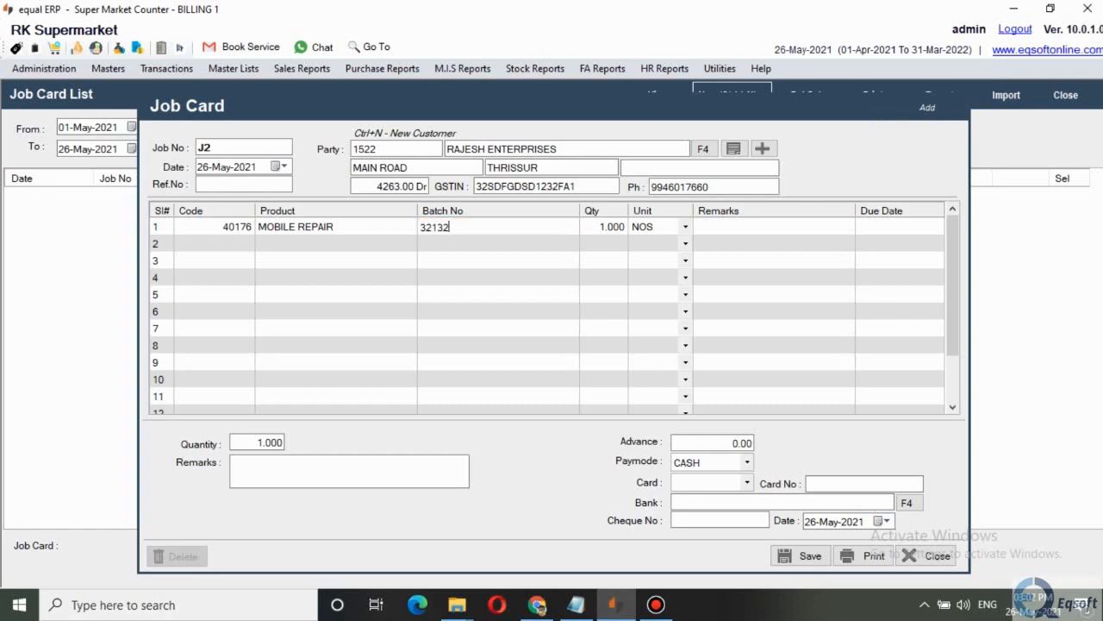
pyautogui.press('Return')
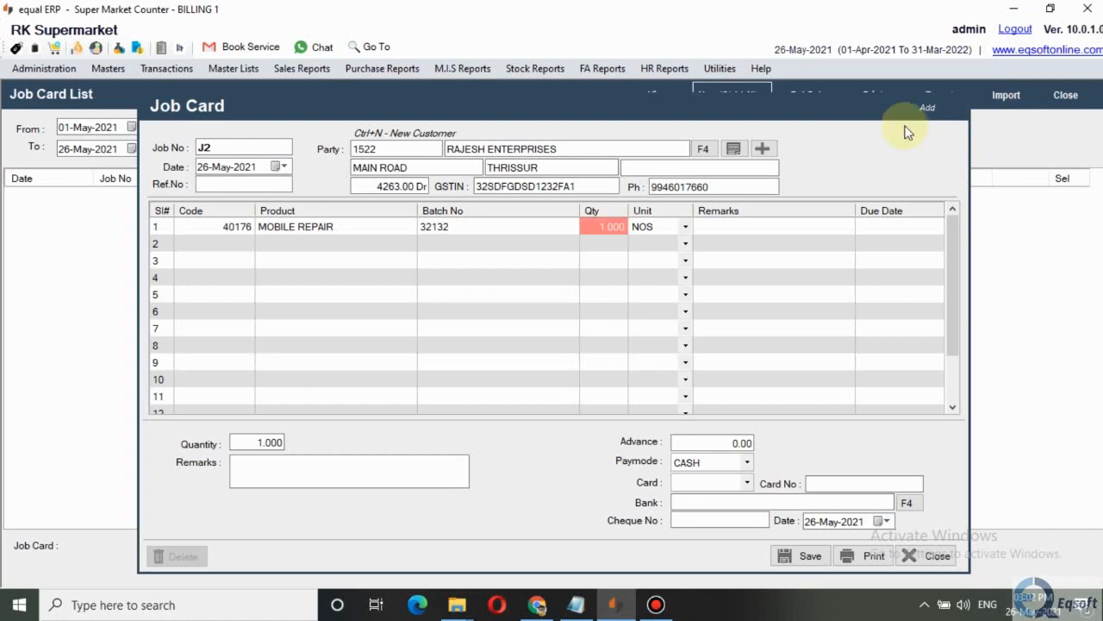
pyautogui.press('Return')
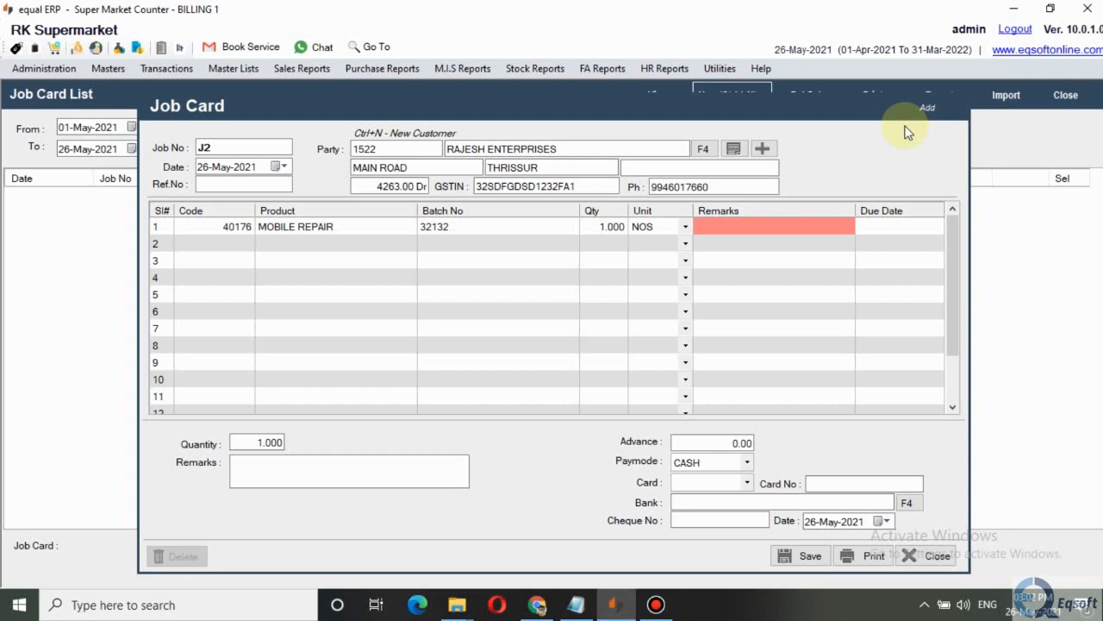
# Step: Enter DISPLAY COMPLAINT as the remark on the MOBILE REPAIR line
pyautogui.write('DISPL')
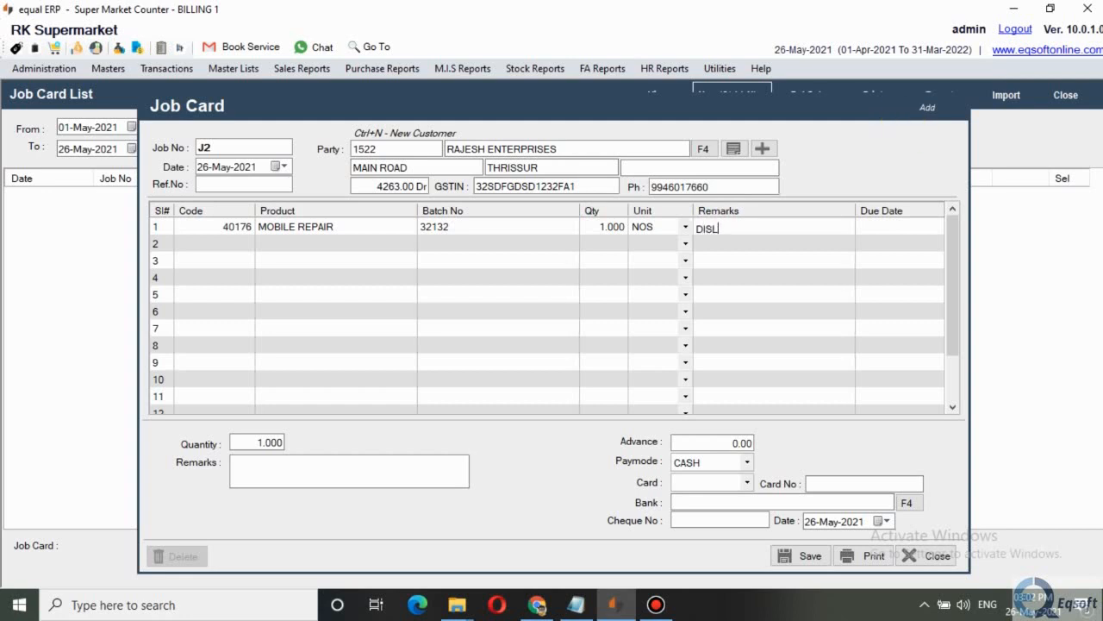
pyautogui.write('AY ')
pyautogui.write('CHAN')
pyautogui.press('BackSpace')
pyautogui.press('BackSpace')
pyautogui.press('BackSpace')
pyautogui.press('BackSpace')
pyautogui.write('C')
pyautogui.press('BackSpace')
pyautogui.write('COMPLAINT')
pyautogui.press('Return')
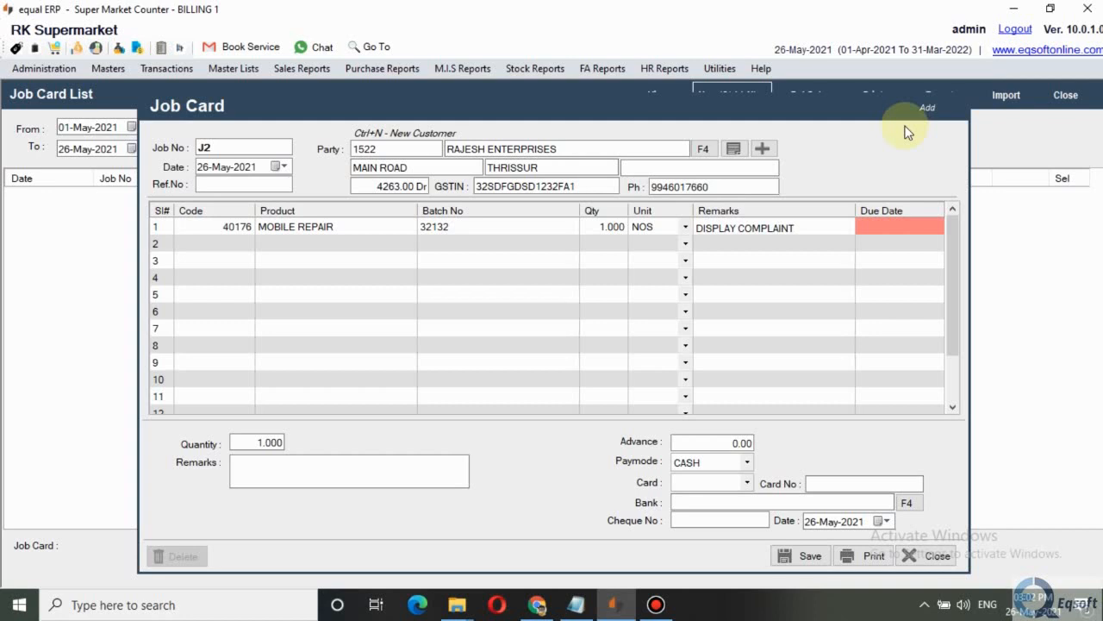
# Step: Set the due date of the MOBILE REPAIR line to 27/05/2021
pyautogui.write('27/')
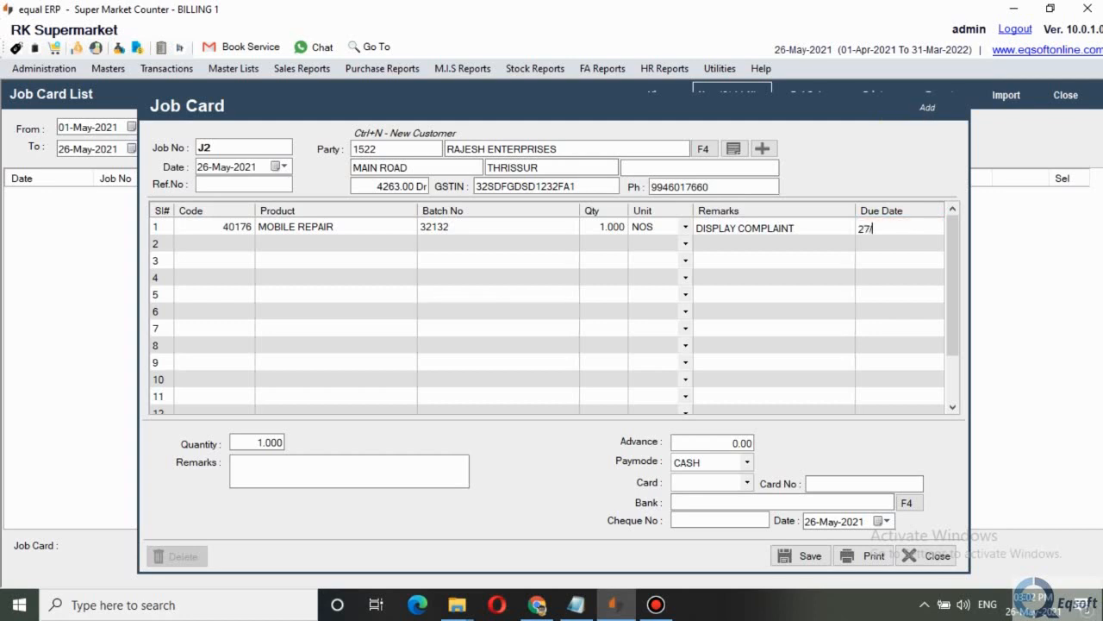
pyautogui.write('05/2021')
pyautogui.press('Return')
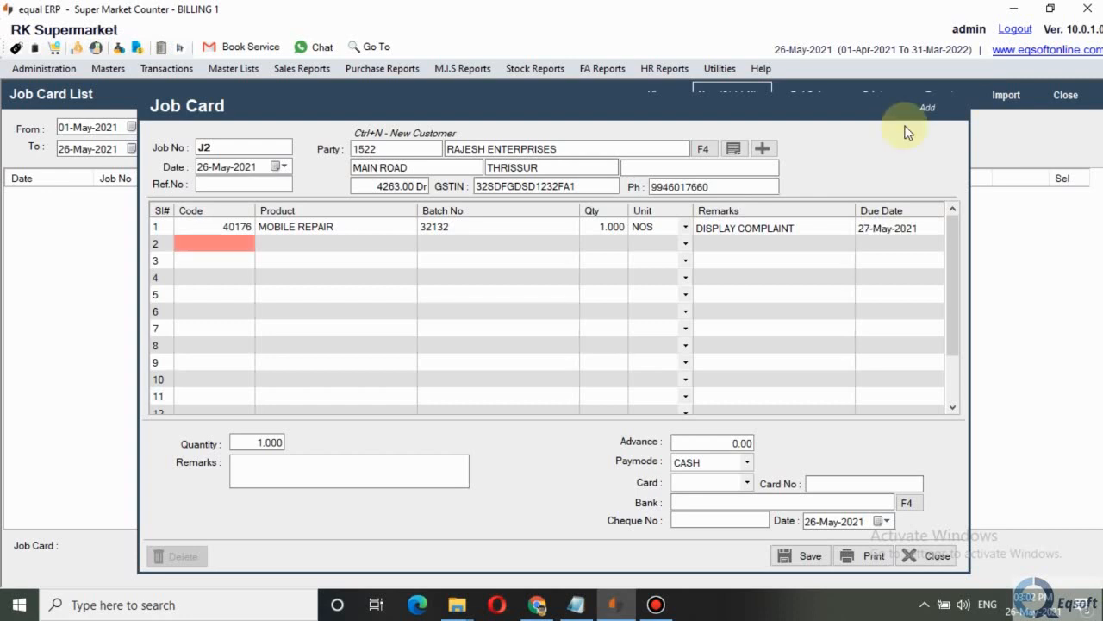
# Step: Finish the item lines and enter BATTERY AND SIM ISSUED TO CUSTOMER as the job card's overall remarks
pyautogui.press('Return')
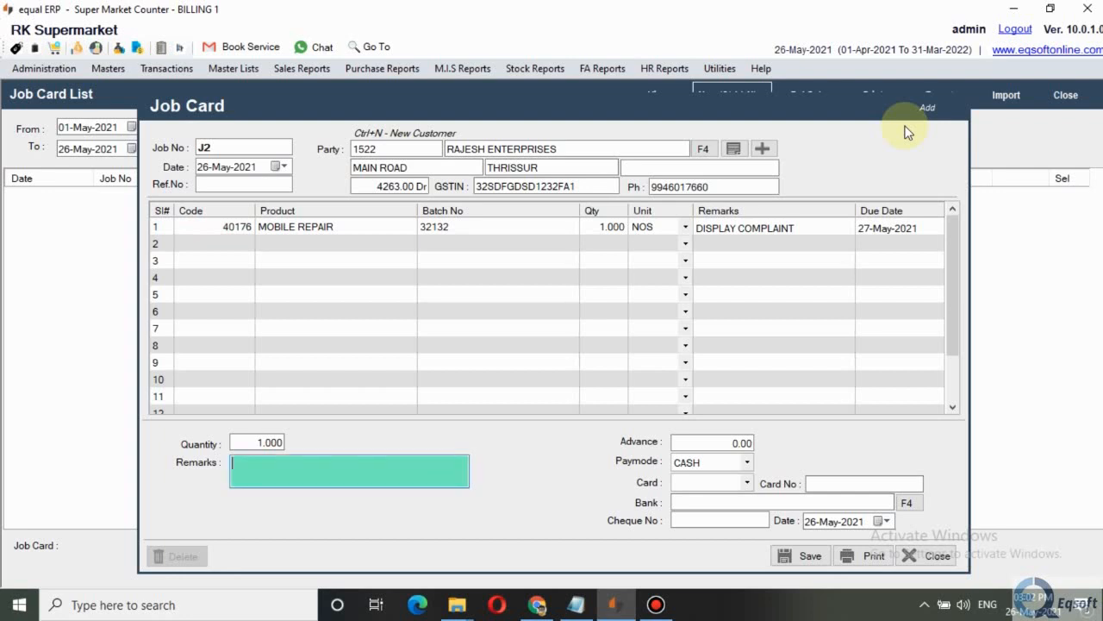
pyautogui.write('BATTERT AD')
pyautogui.press('BackSpace')
pyautogui.press('BackSpace')
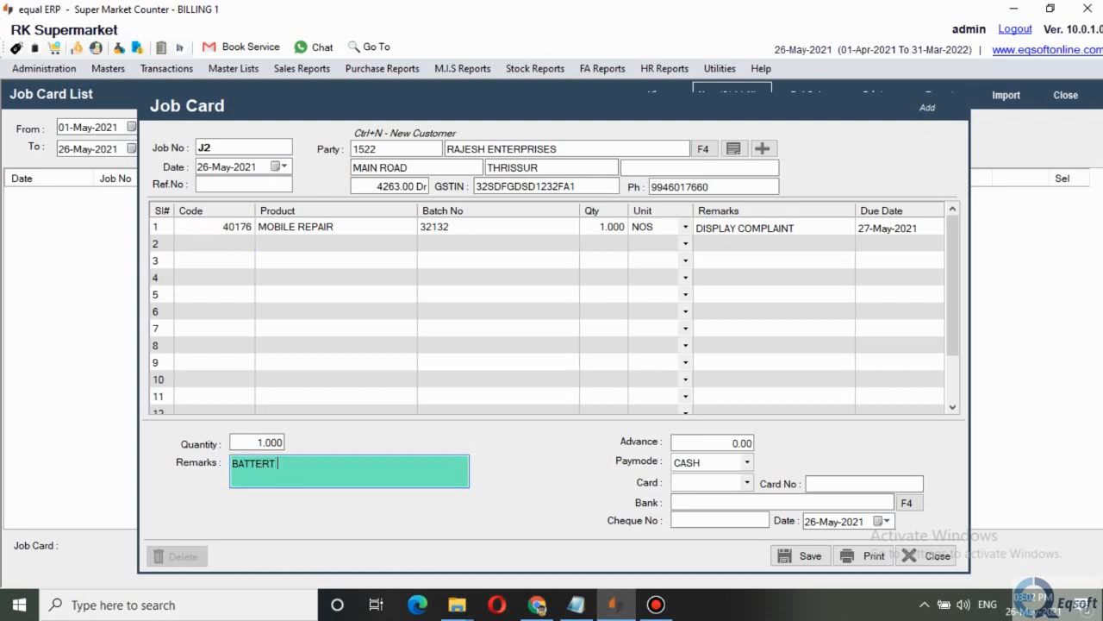
pyautogui.press('BackSpace')
pyautogui.press('BackSpace')
pyautogui.write('Y SI')
pyautogui.press('BackSpace')
pyautogui.press('BackSpace')
pyautogui.write('AND SIM')
pyautogui.write('ISSUED TO')
pyautogui.write('CUSTOMER')
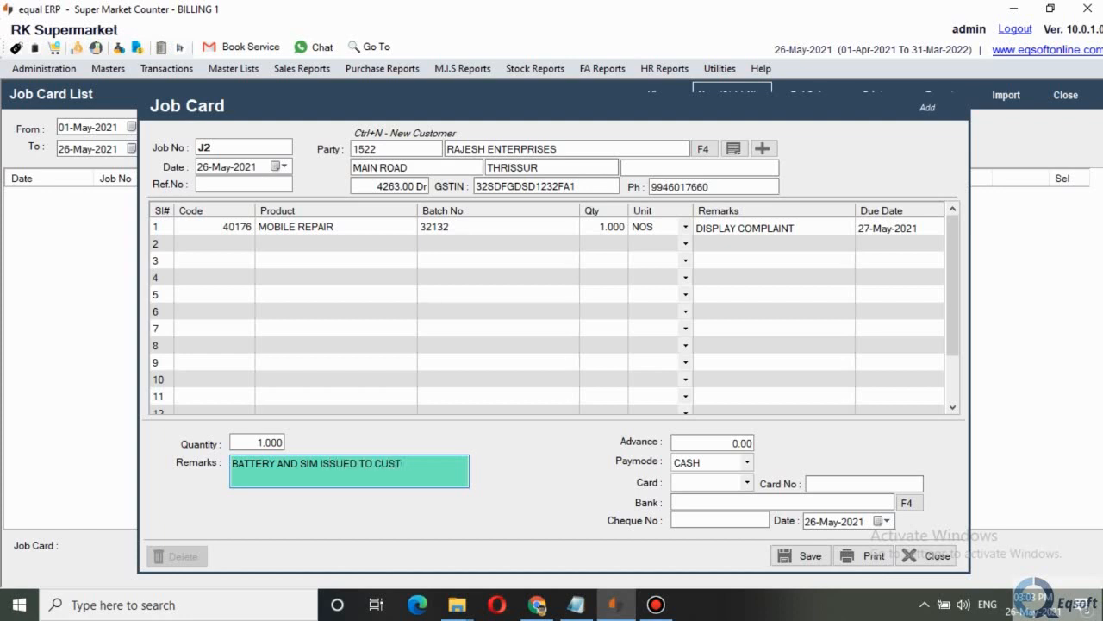
pyautogui.press('Tab')
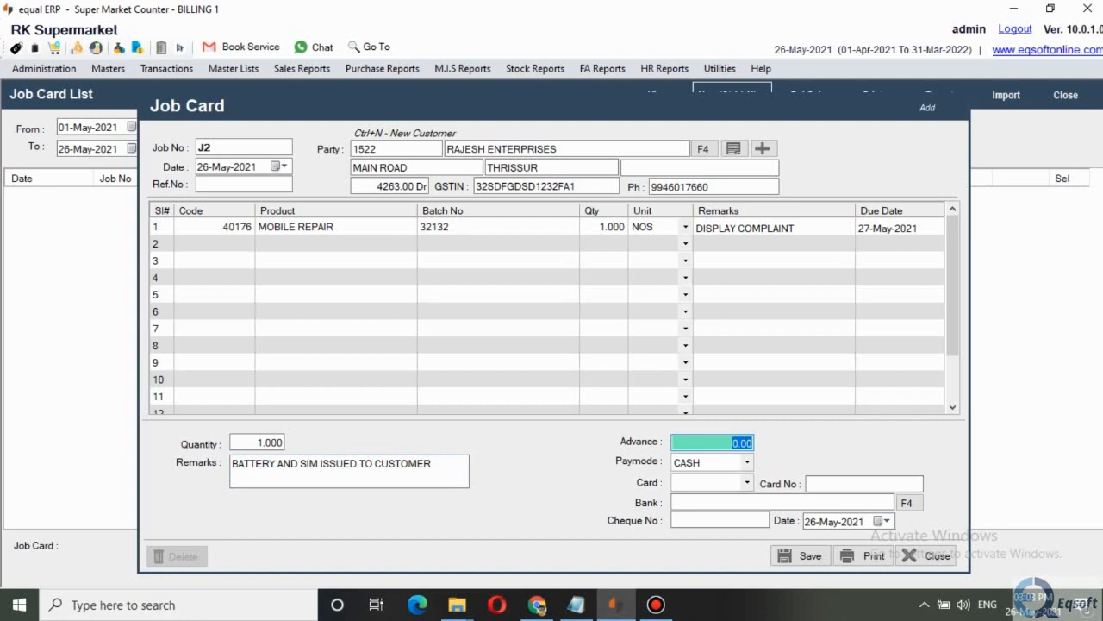
# Step: Set the advance to 1000 and keep CASH as the paymode
pyautogui.write('1000')
pyautogui.press('Tab')
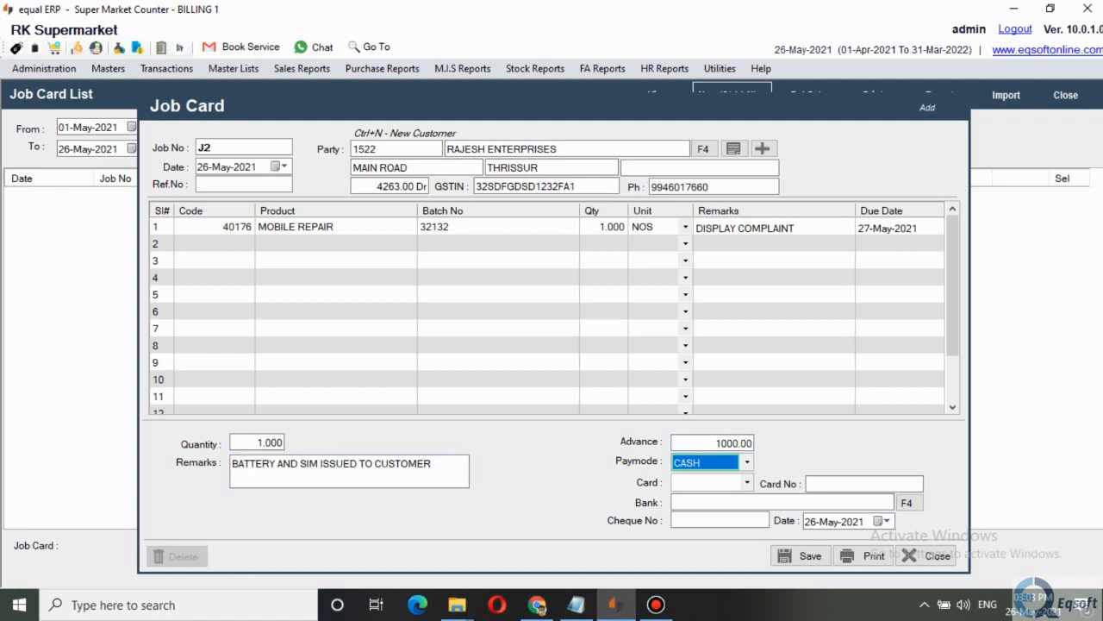
pyautogui.press('Tab')
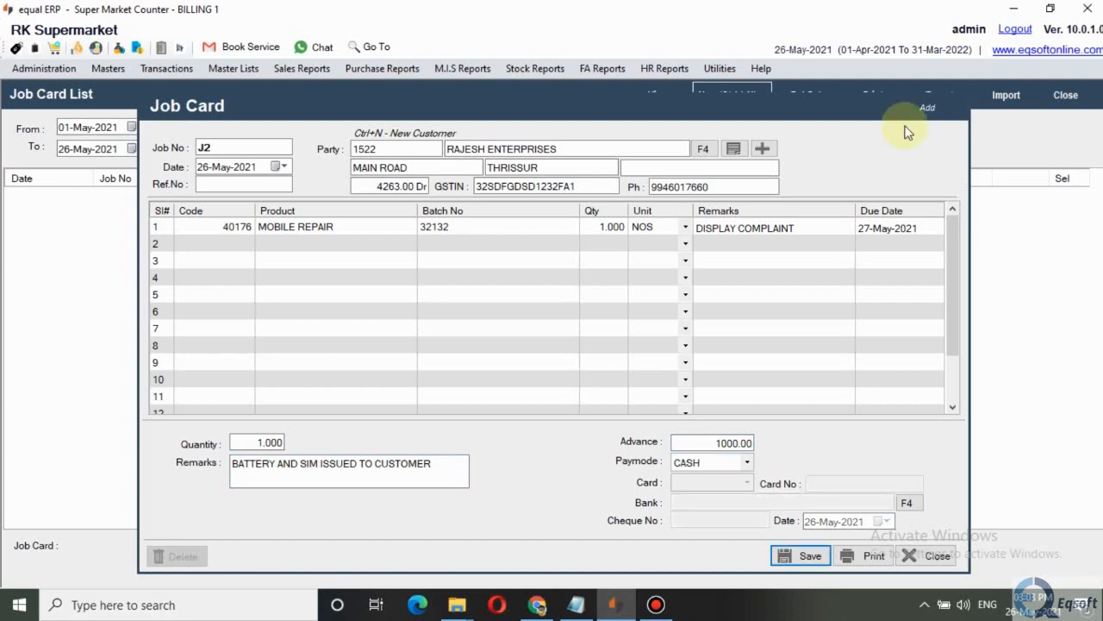
# Step: Save the job card without printing it and close the job card form
pyautogui.press('Return')
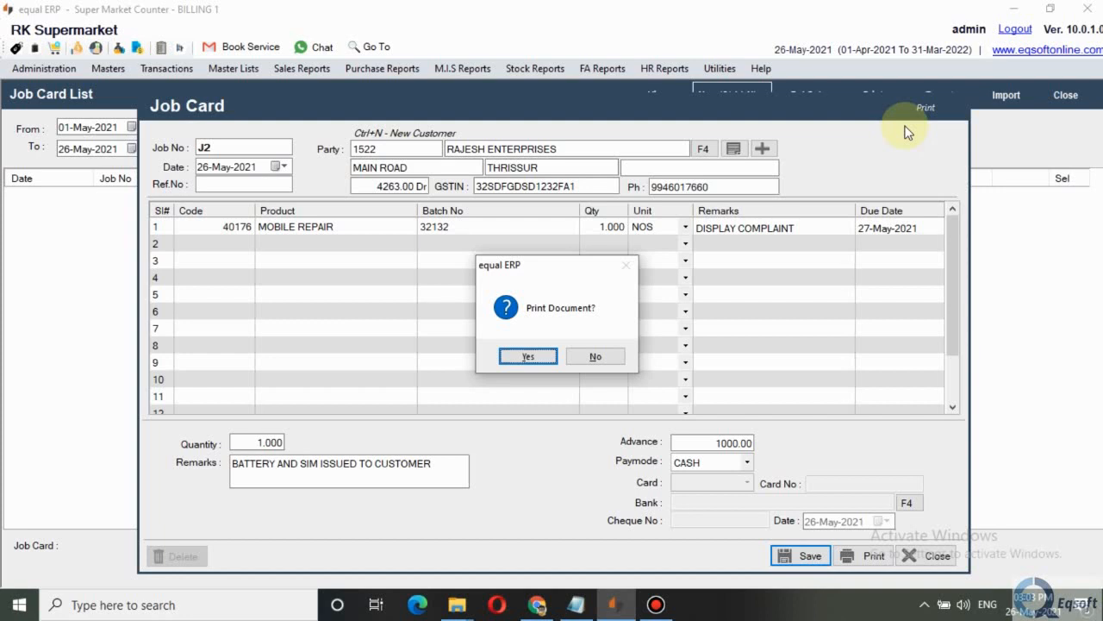
pyautogui.press('Tab')
pyautogui.press('Return')
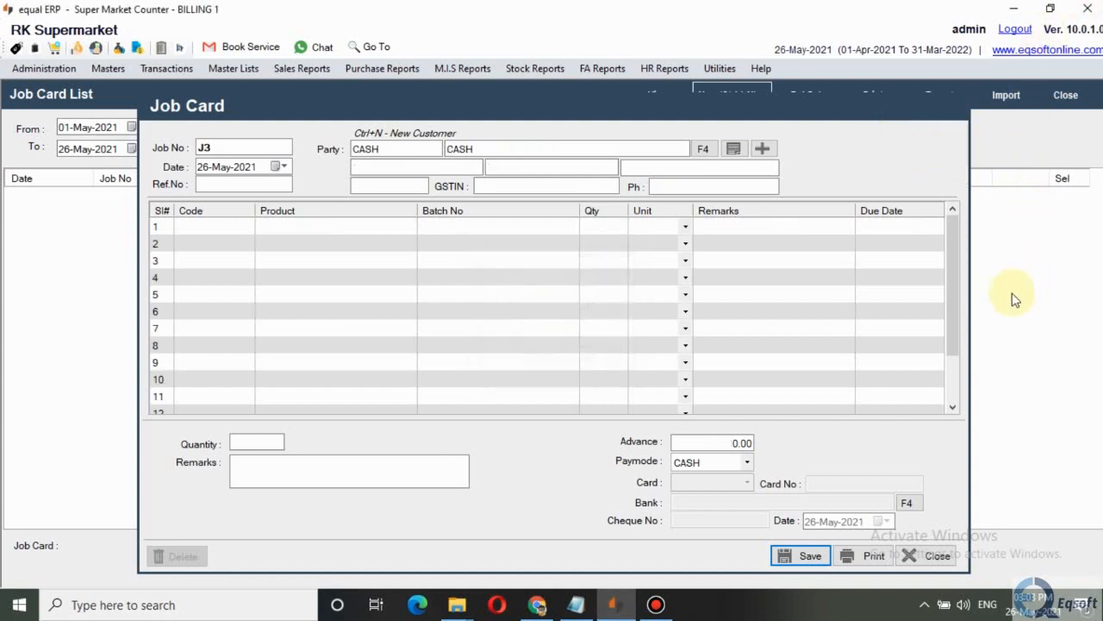
pyautogui.click(934, 557)
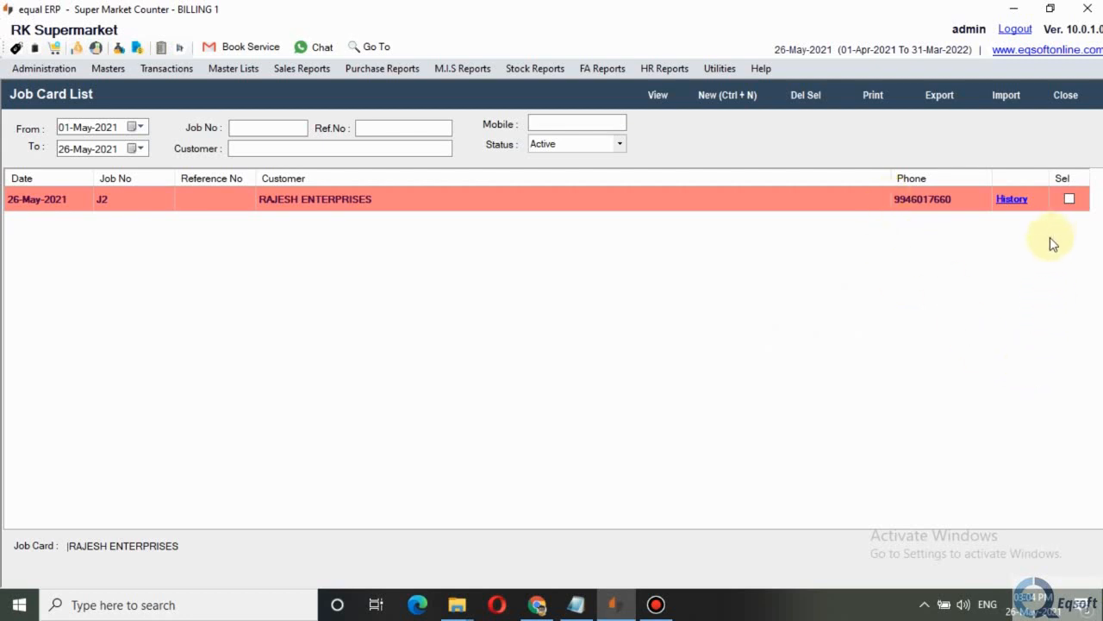
# Step: Review the history of the RAJESH ENTERPRISES job, checking its added-job entry and item details, and close it
pyautogui.click(1014, 199)
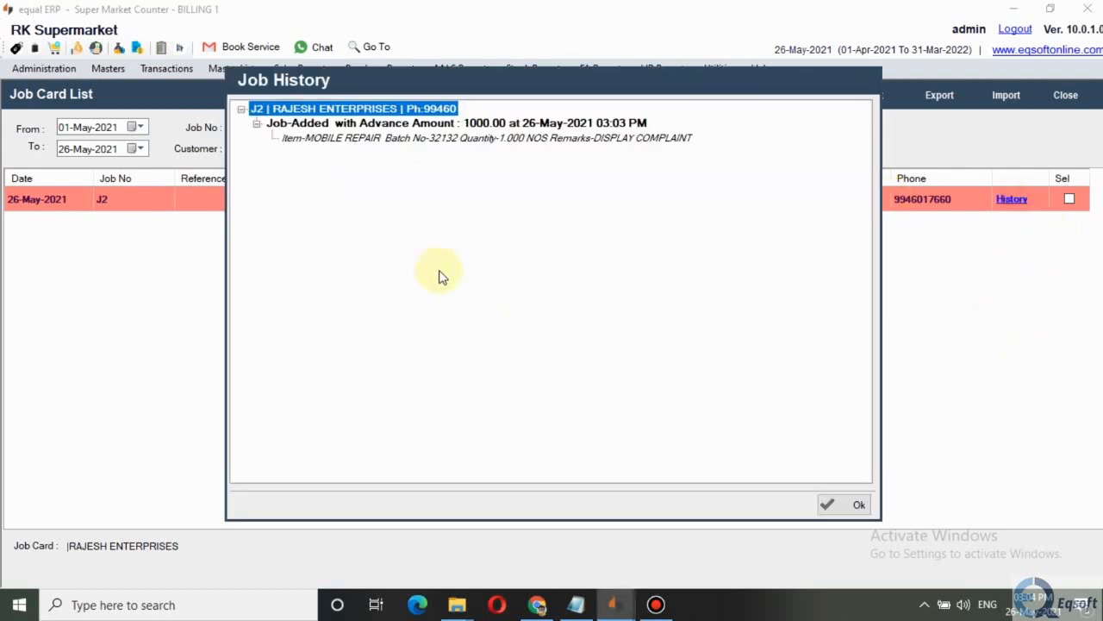
pyautogui.click(341, 139)
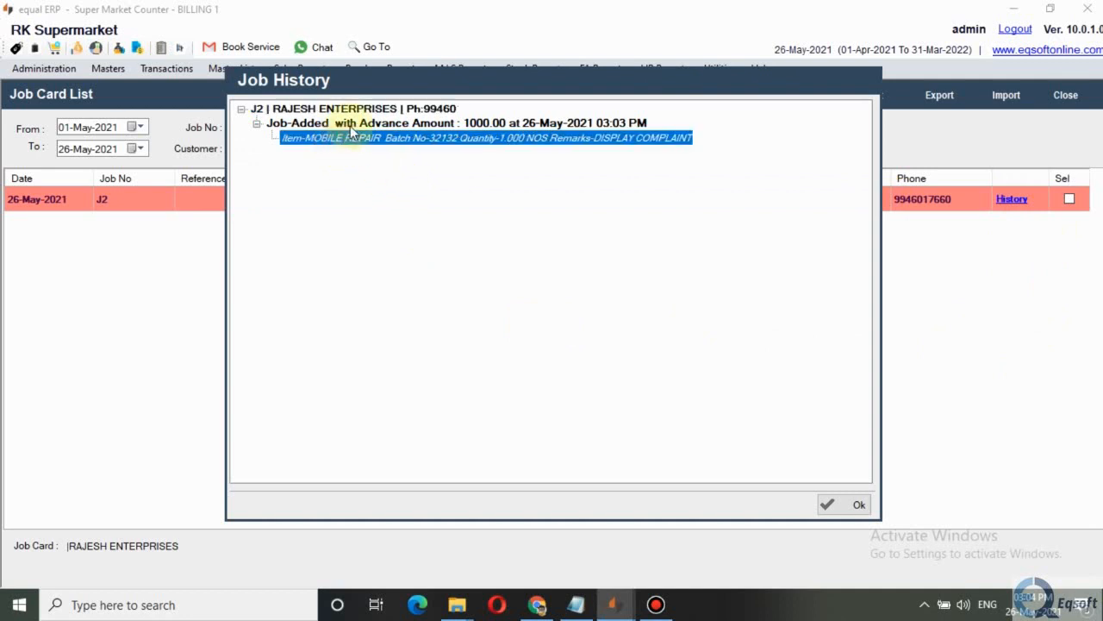
pyautogui.click(350, 126)
pyautogui.click(352, 109)
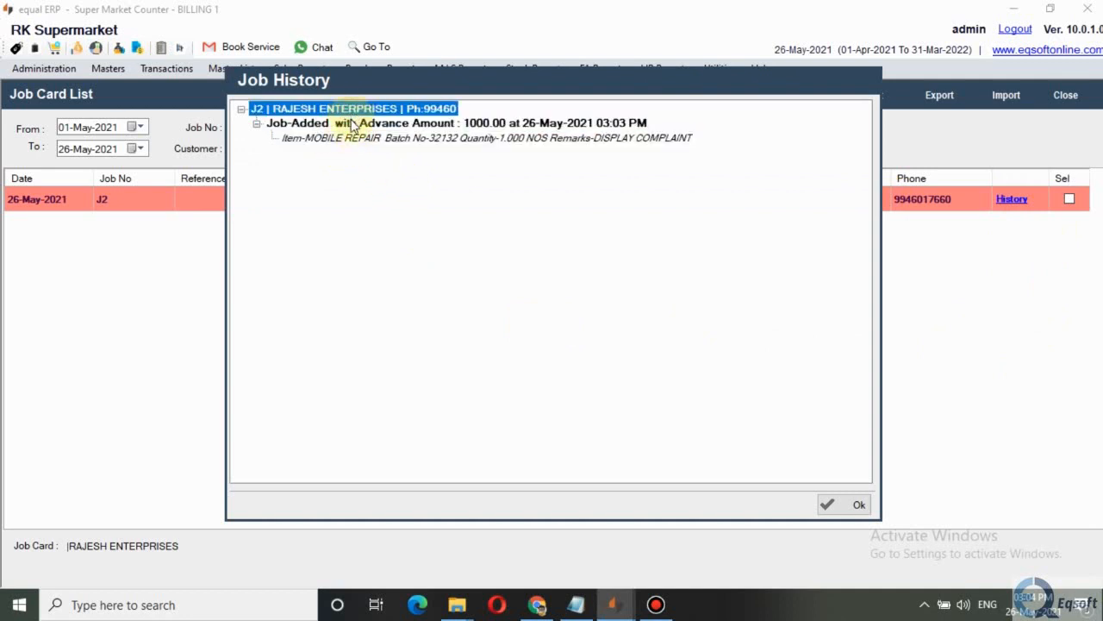
pyautogui.click(355, 125)
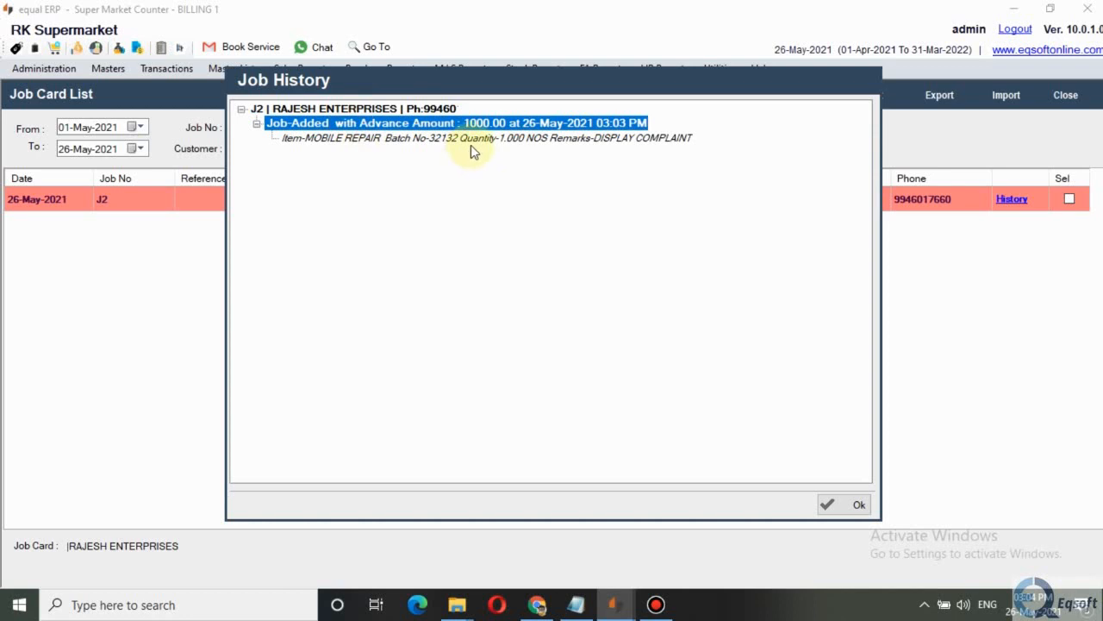
pyautogui.click(419, 140)
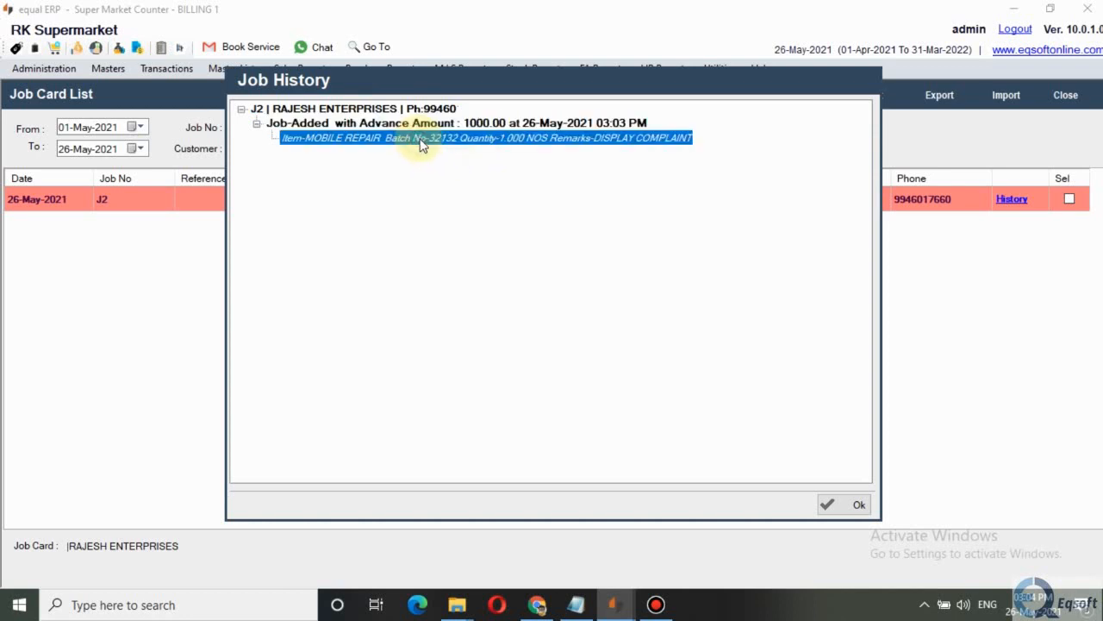
pyautogui.click(849, 505)
pyautogui.click(849, 506)
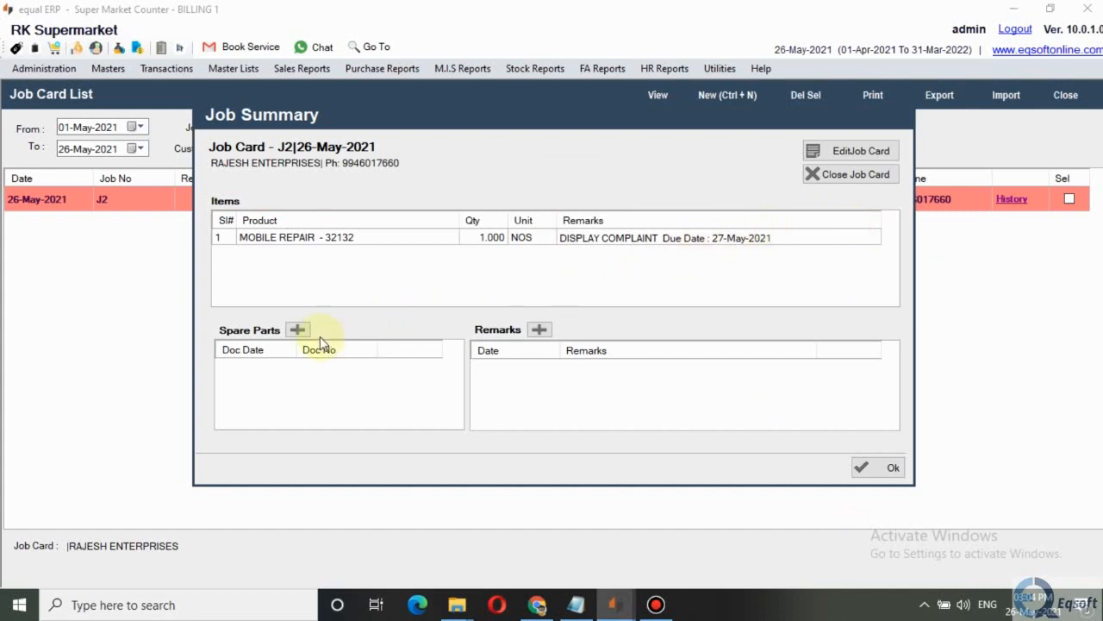
# Step: Start a spare parts entry from the job summary and set its godown to MAIN GODOWN
pyautogui.click(297, 329)
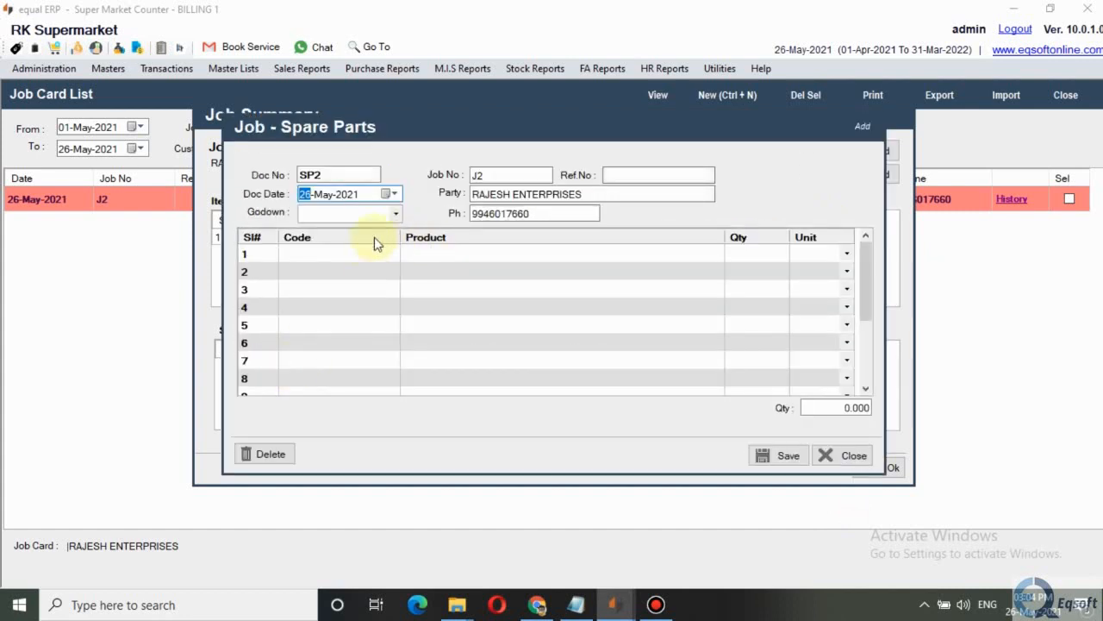
pyautogui.click(394, 215)
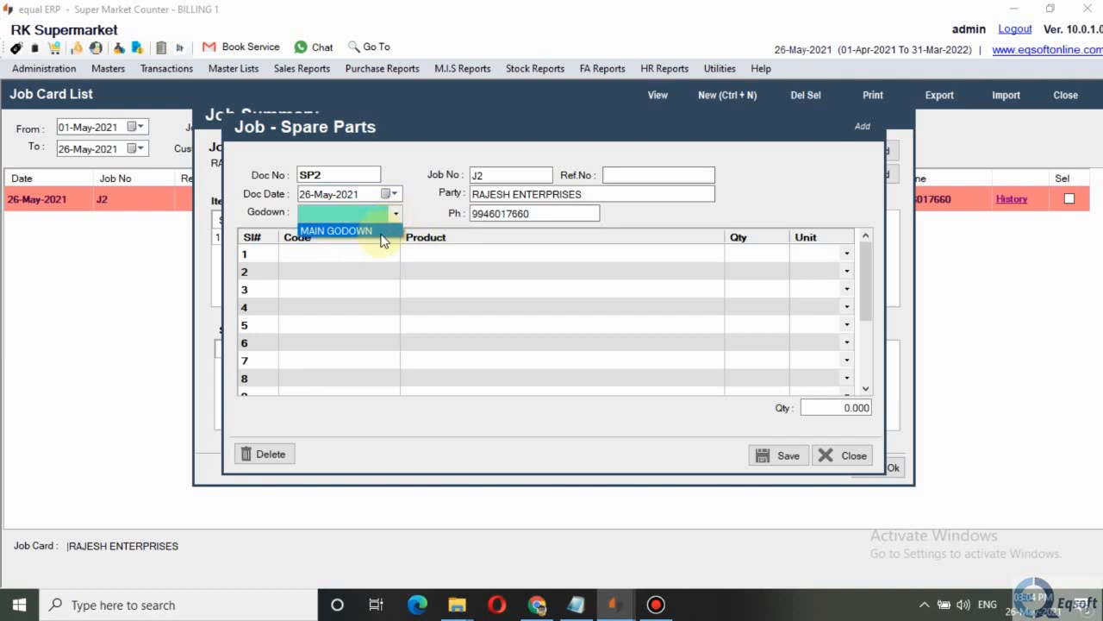
pyautogui.click(380, 237)
# Step: Find the SAMSUNG DISPLAY UNIT in the product search and enter it on the first spare parts row
pyautogui.click(363, 254)
pyautogui.write('S')
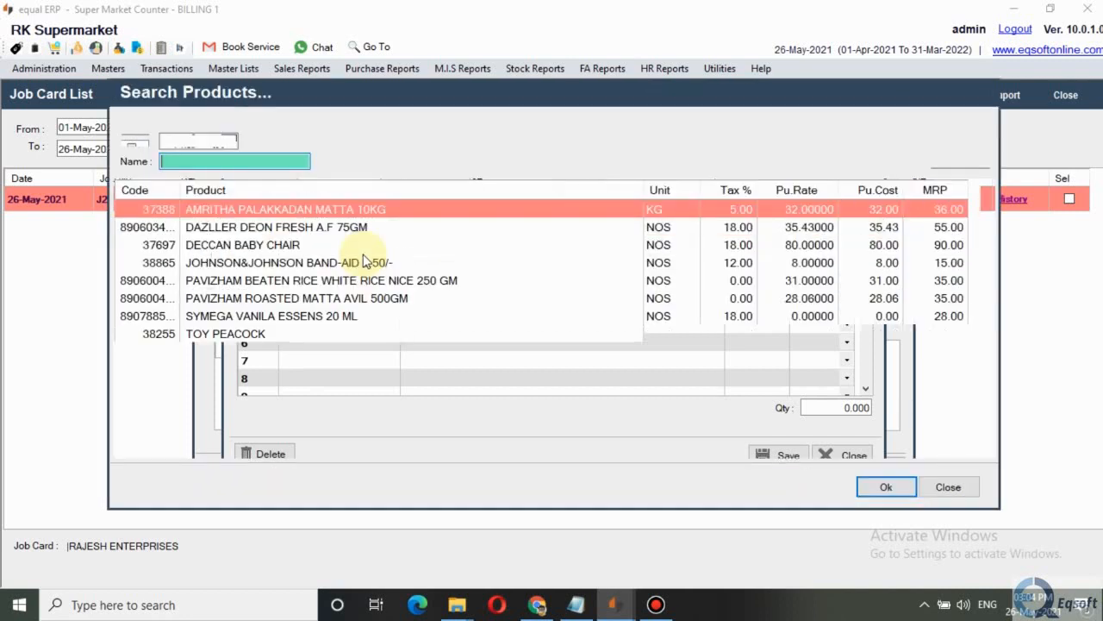
pyautogui.write('AB')
pyautogui.press('BackSpace')
pyautogui.write('S')
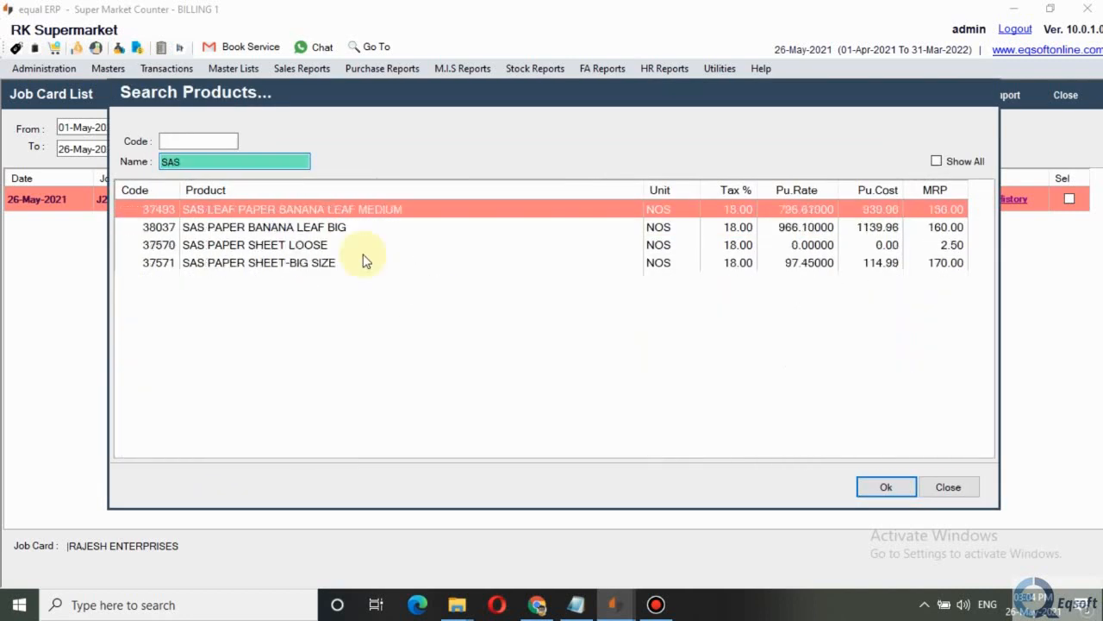
pyautogui.press('BackSpace')
pyautogui.write('MS')
pyautogui.press('Return')
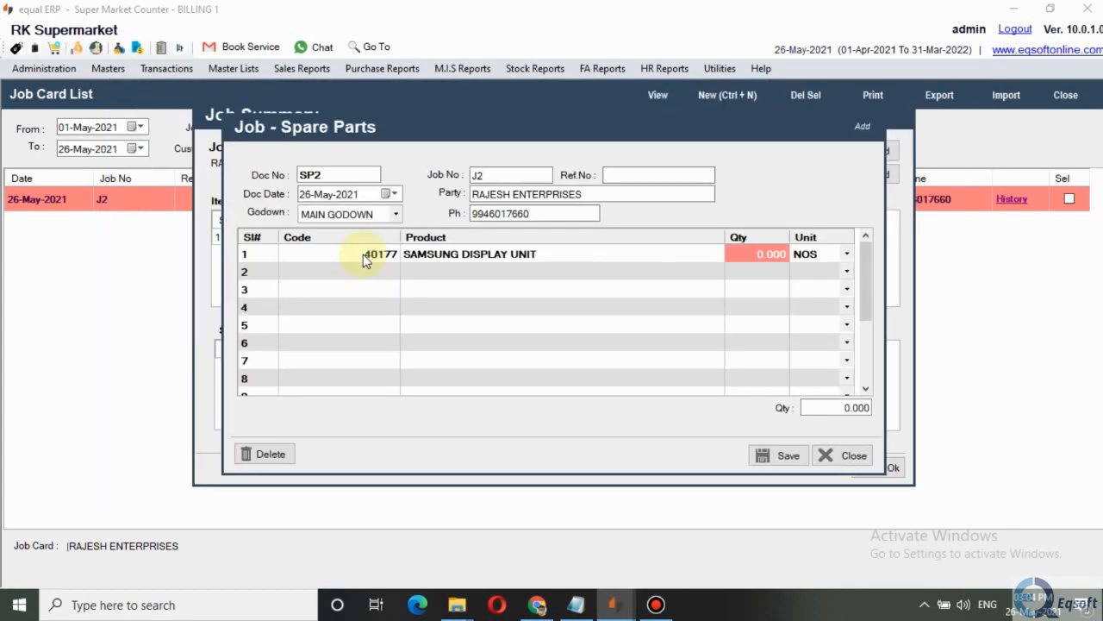
# Step: Set the display unit's quantity to 1, save the spare parts entry and close its form
pyautogui.write('1')
pyautogui.press('Return')
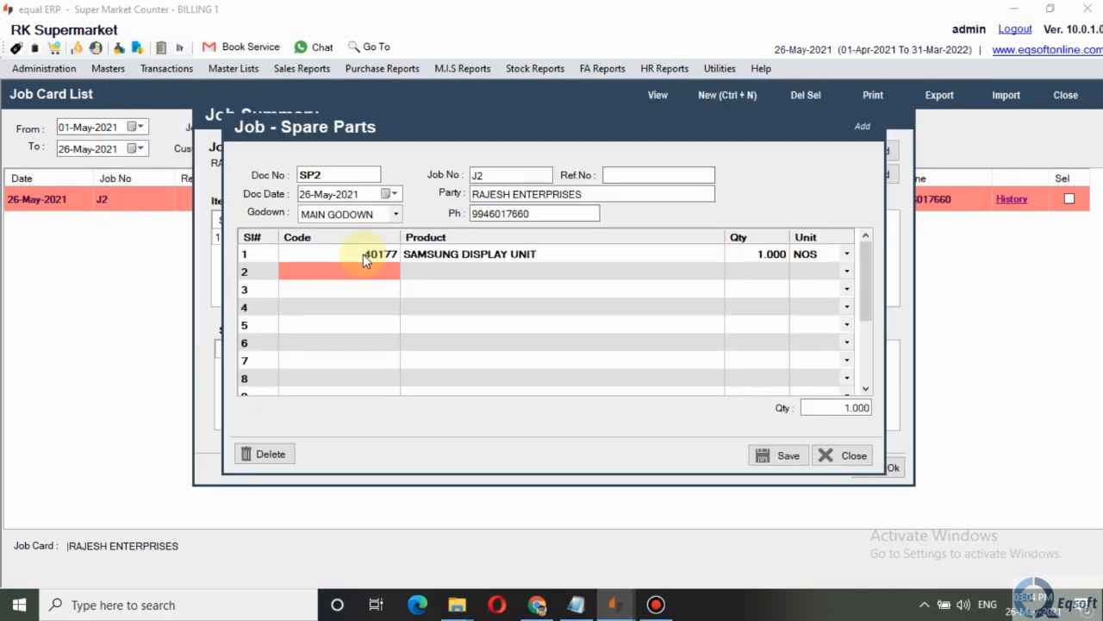
pyautogui.click(777, 457)
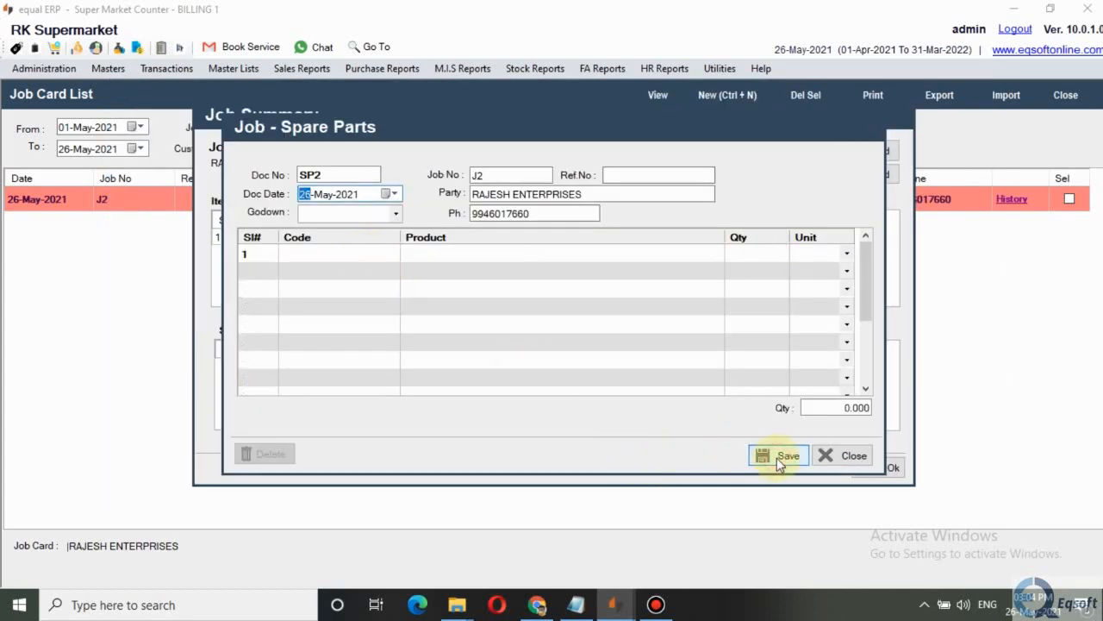
pyautogui.click(851, 457)
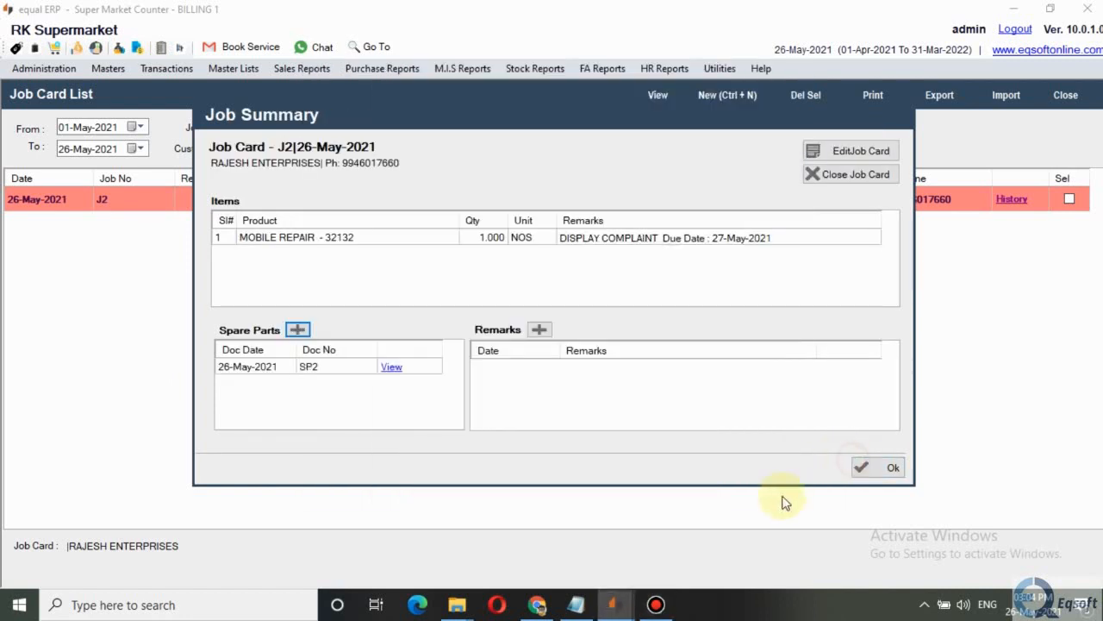
# Step: Add and save the job remark "DISPLAY CHANGED AND TESTED OK", and close the job summary
pyautogui.click(539, 329)
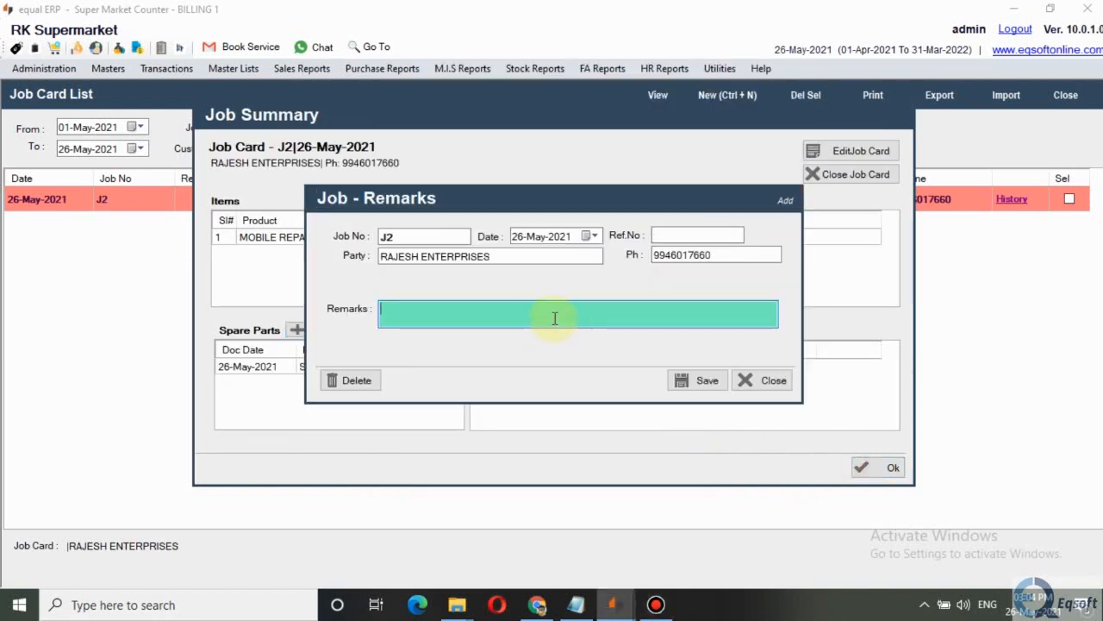
pyautogui.write('DISPLAYU')
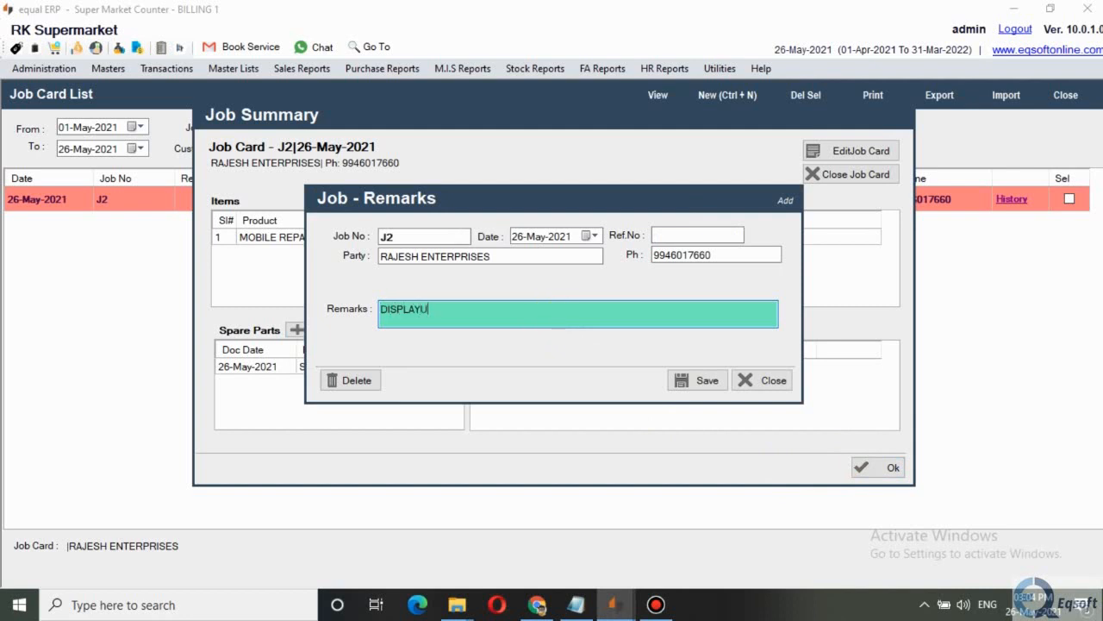
pyautogui.press('BackSpace')
pyautogui.write('CHANGED AND TESTED OK')
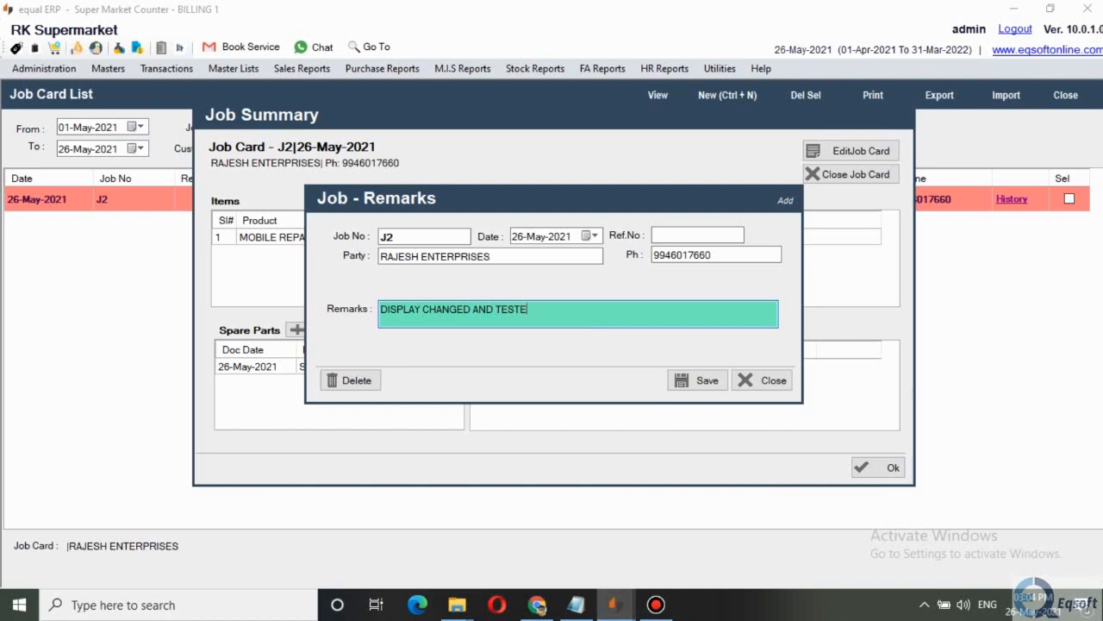
pyautogui.click(690, 380)
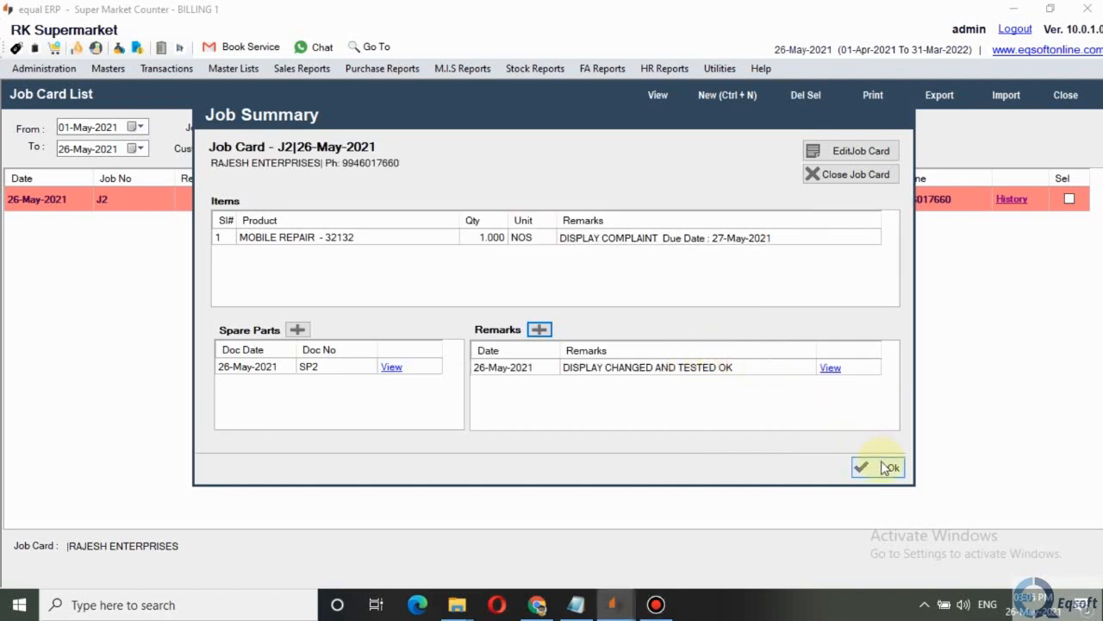
pyautogui.click(881, 466)
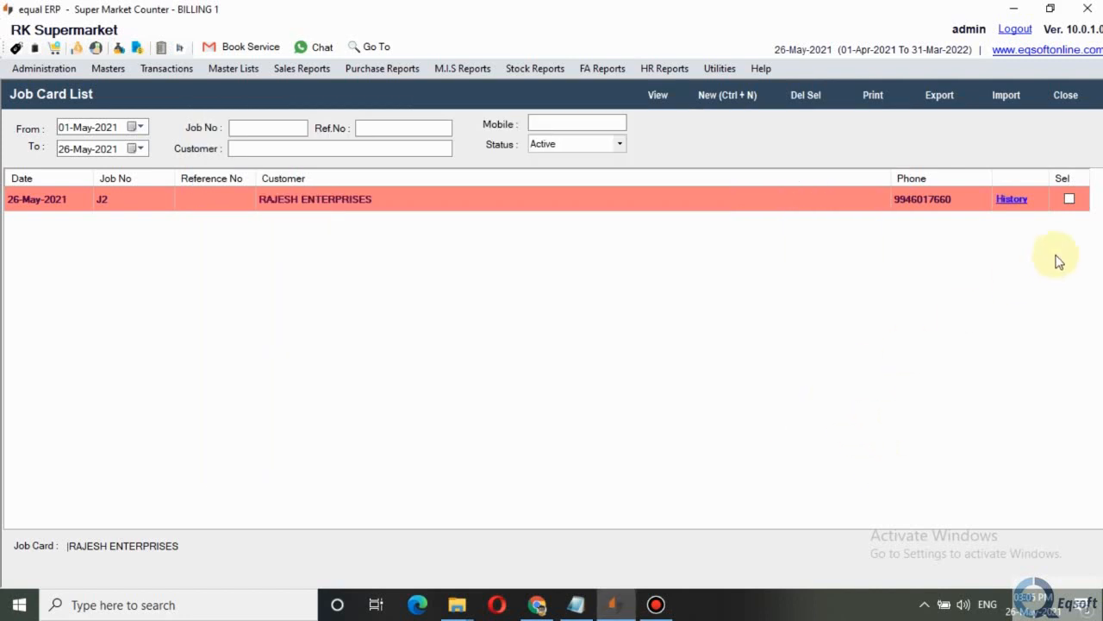
# Step: Review the spare parts and remarks entries in the RAJESH ENTERPRISES job history and close it
pyautogui.click(1013, 200)
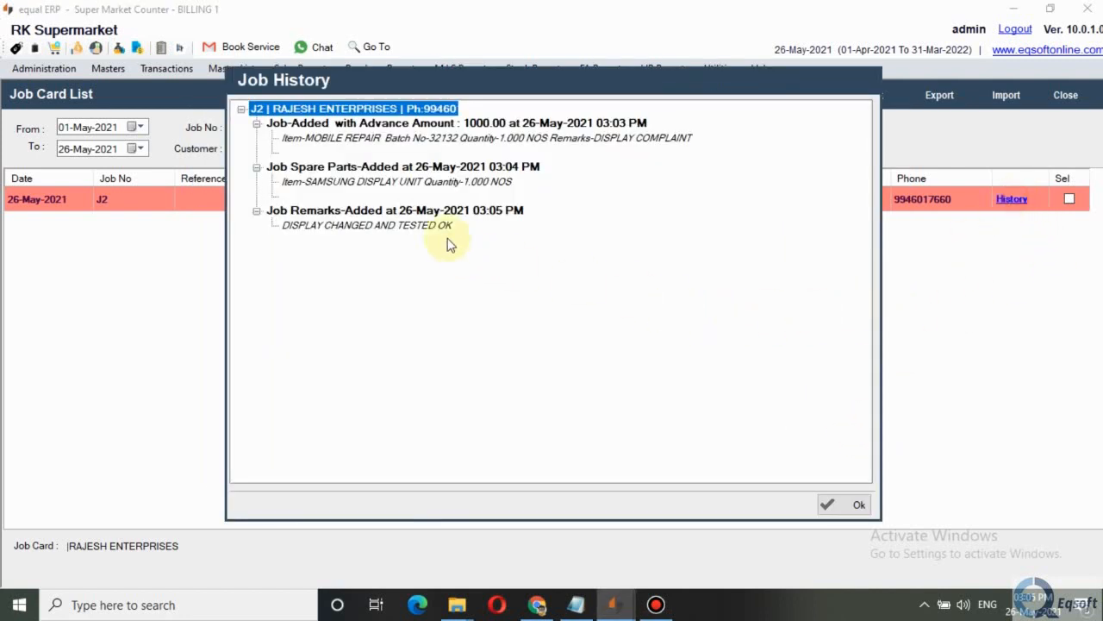
pyautogui.click(435, 181)
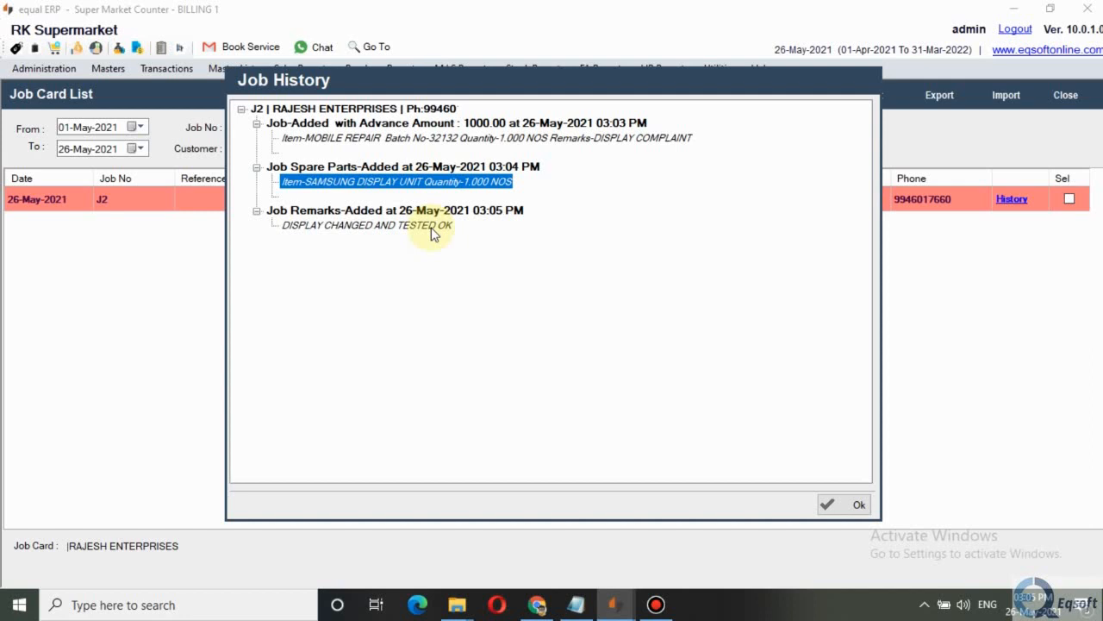
pyautogui.click(835, 503)
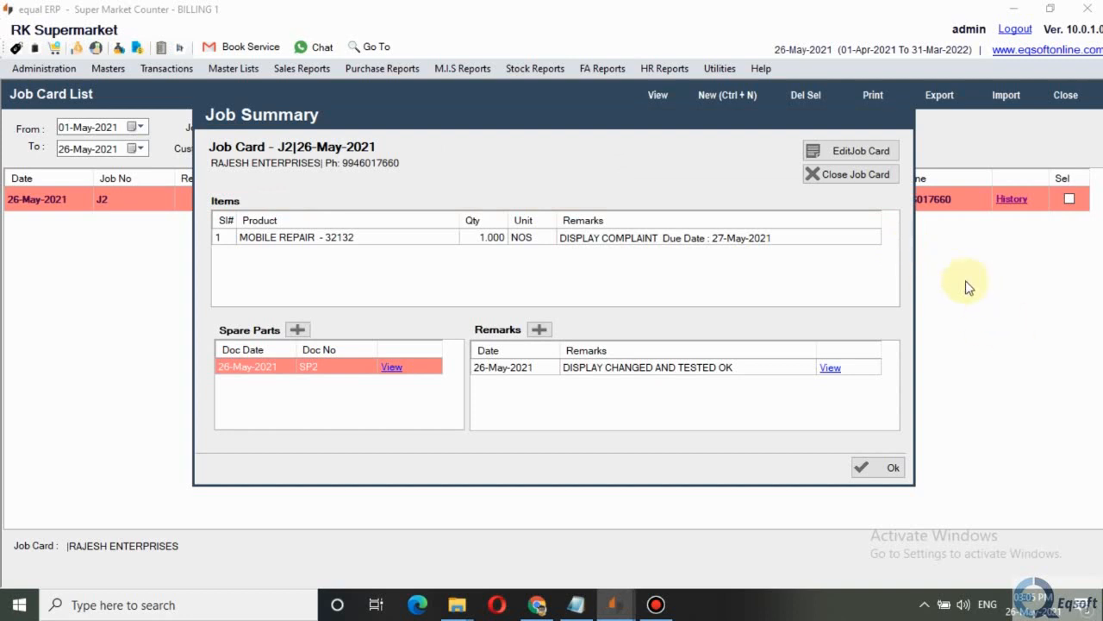
# Step: Close the RAJESH ENTERPRISES job card from its job summary, confirm the closure, and exit the job card list
pyautogui.click(869, 176)
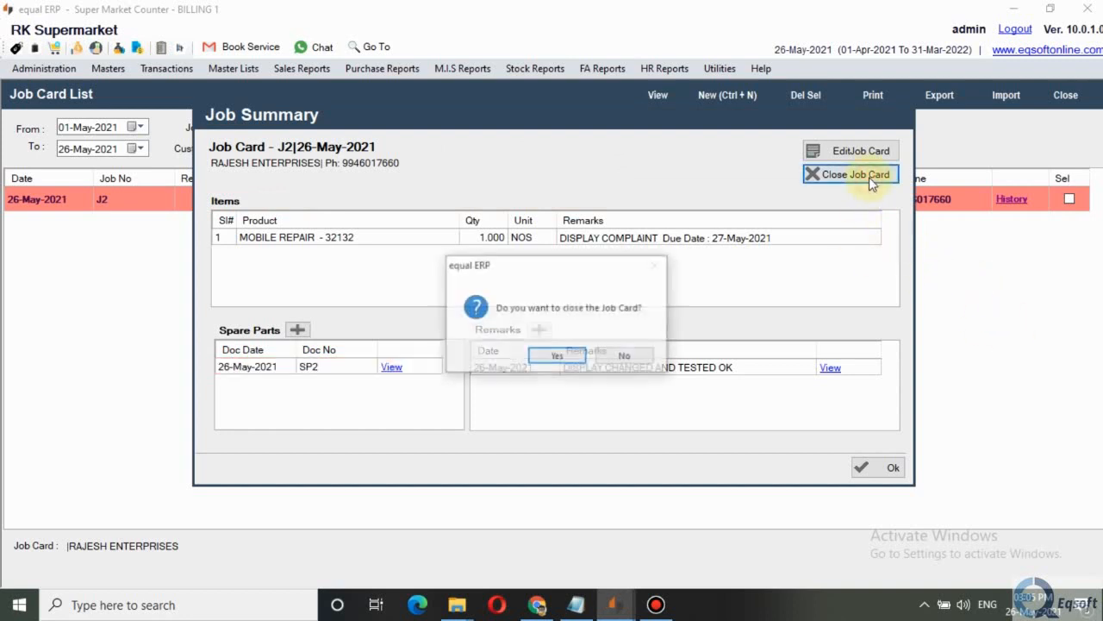
pyautogui.click(563, 363)
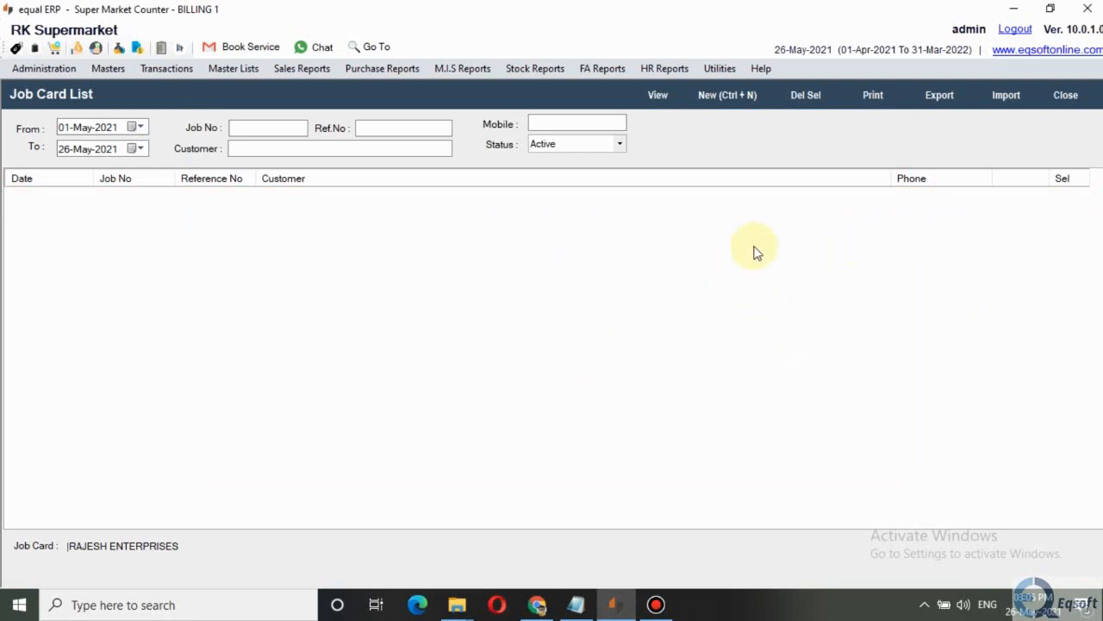
pyautogui.click(1060, 97)
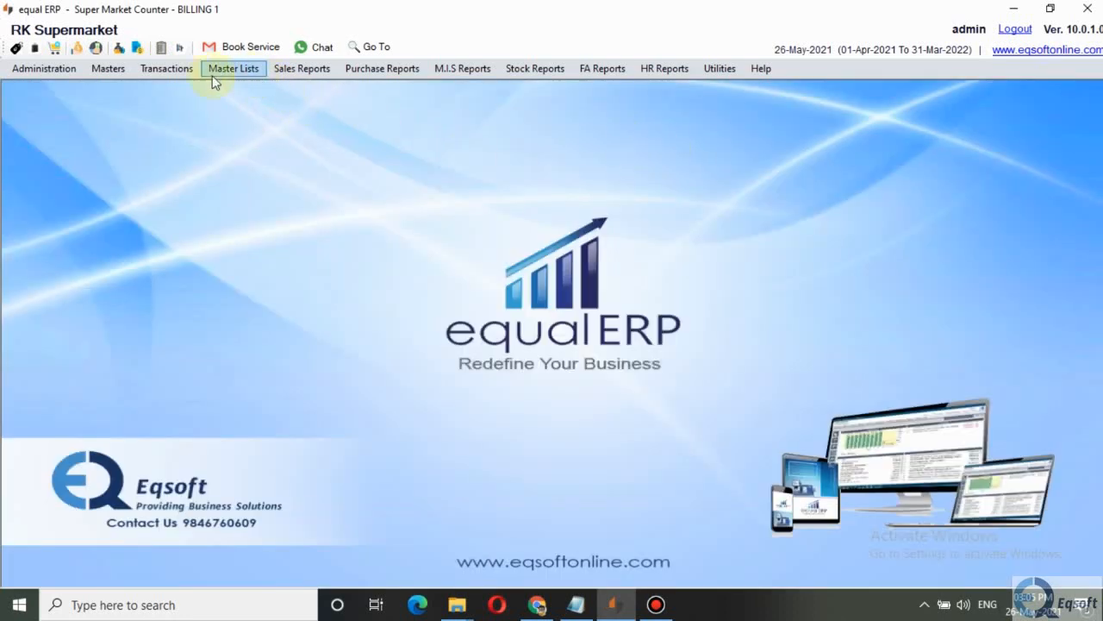
# Step: Start a Job Sales bill and load the RAJESH ENTERPRISES job card with the 1000 advance
pyautogui.click(167, 68)
pyautogui.moveTo(185, 86)
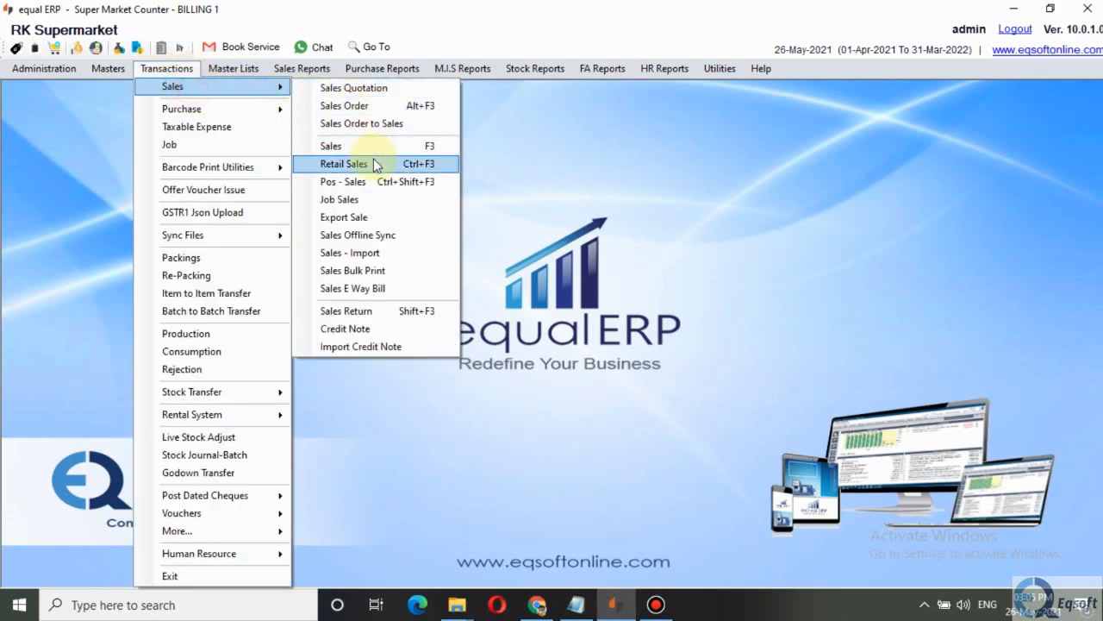
pyautogui.click(373, 199)
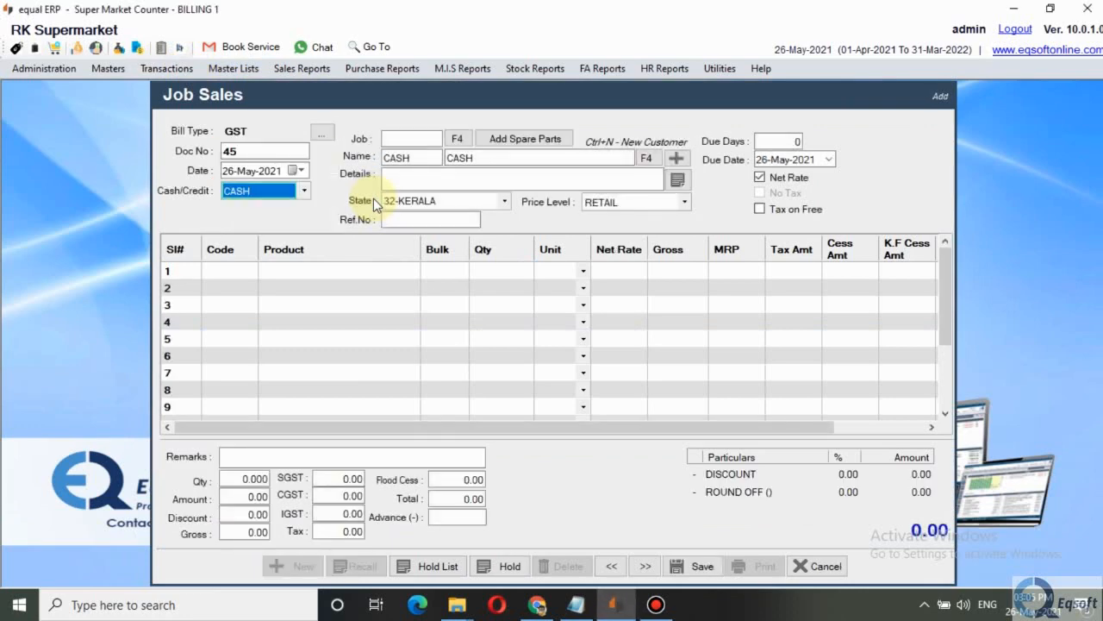
pyautogui.click(456, 139)
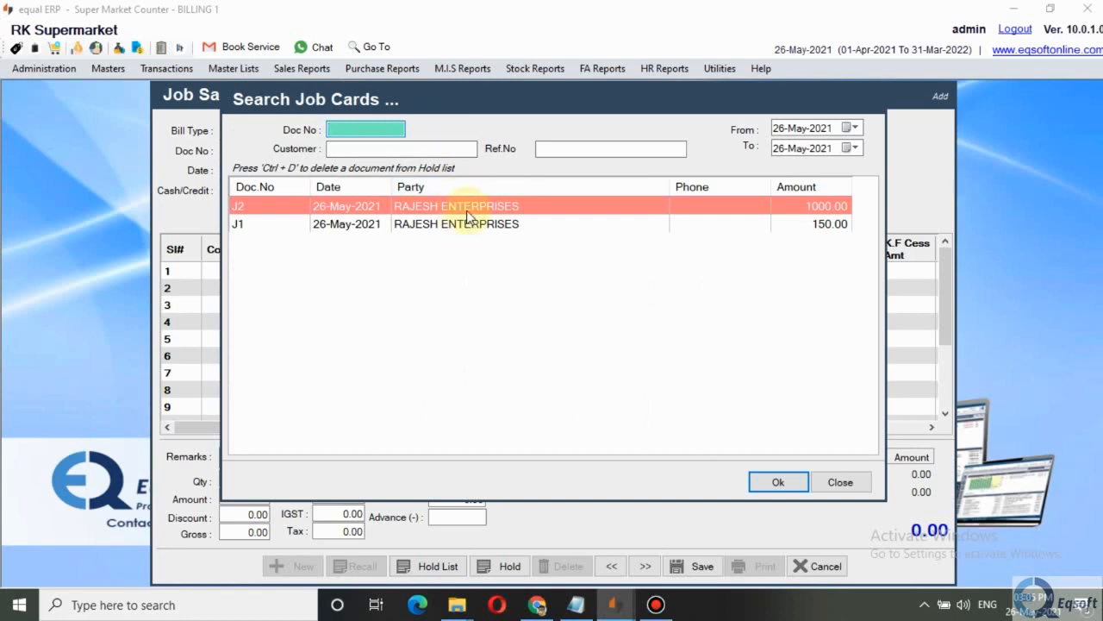
pyautogui.press('Return')
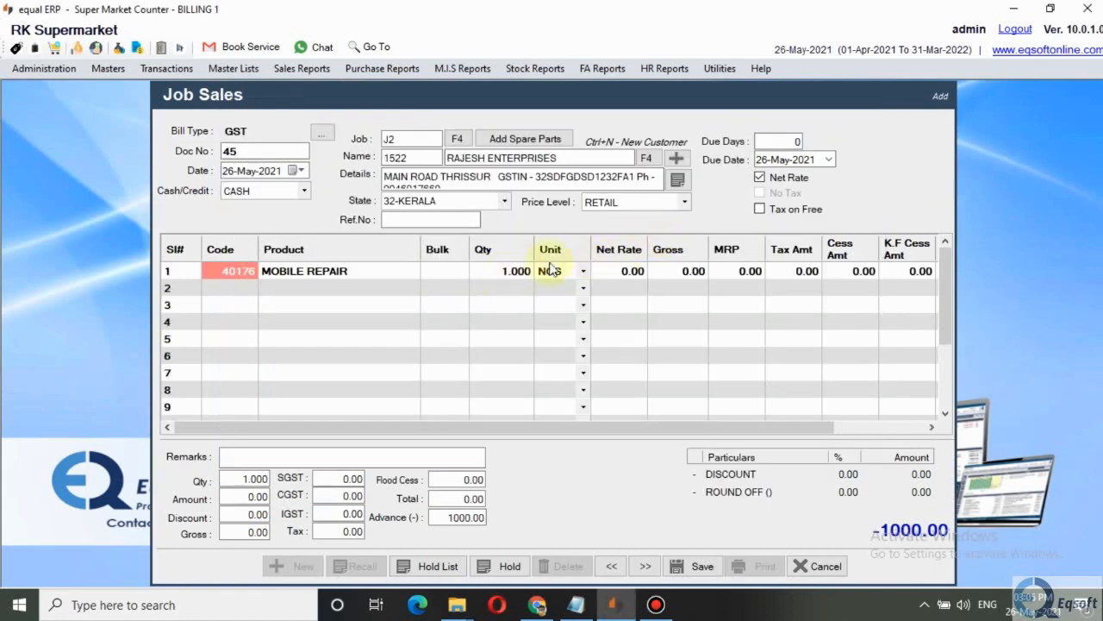
# Step: Set the MOBILE REPAIR net rate to 500 and add the job's spare parts to the bill
pyautogui.click(622, 274)
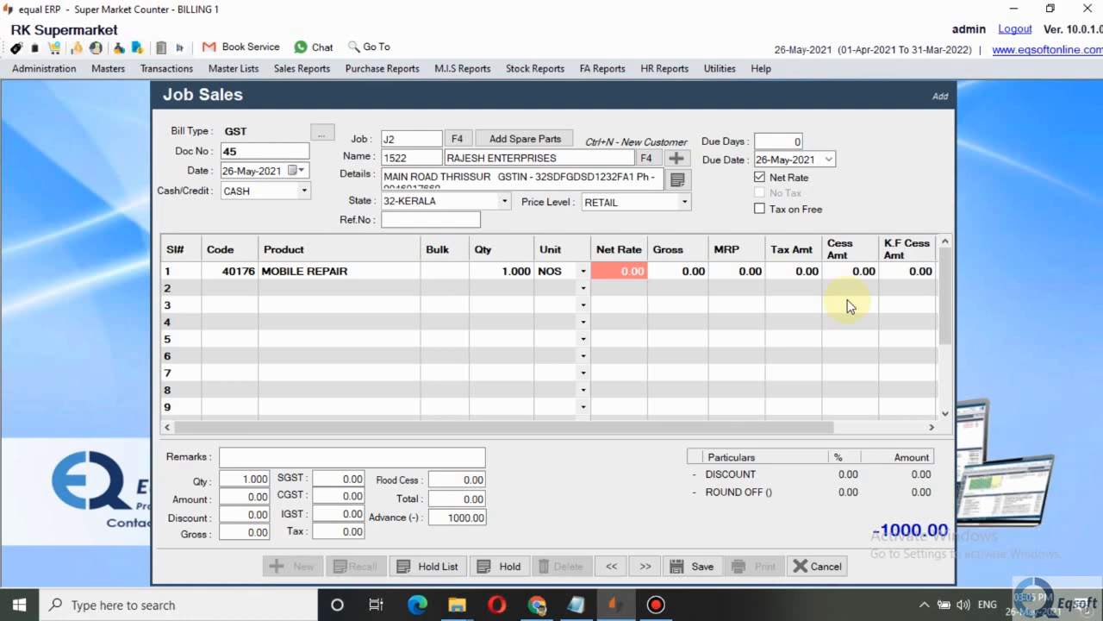
pyautogui.write('500')
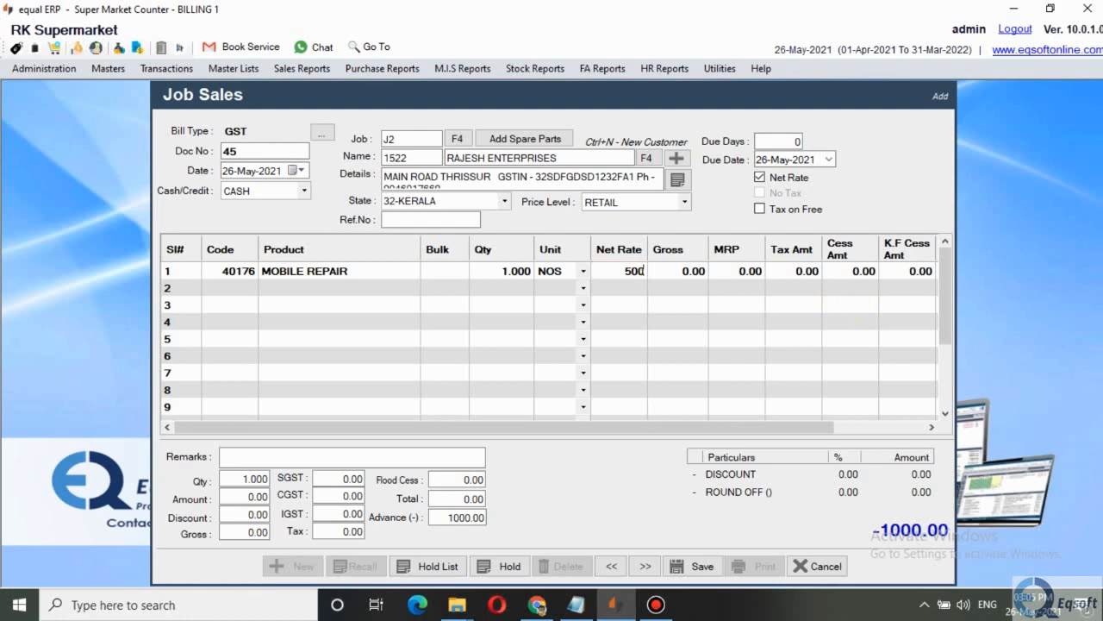
pyautogui.press('Return')
pyautogui.press('Return')
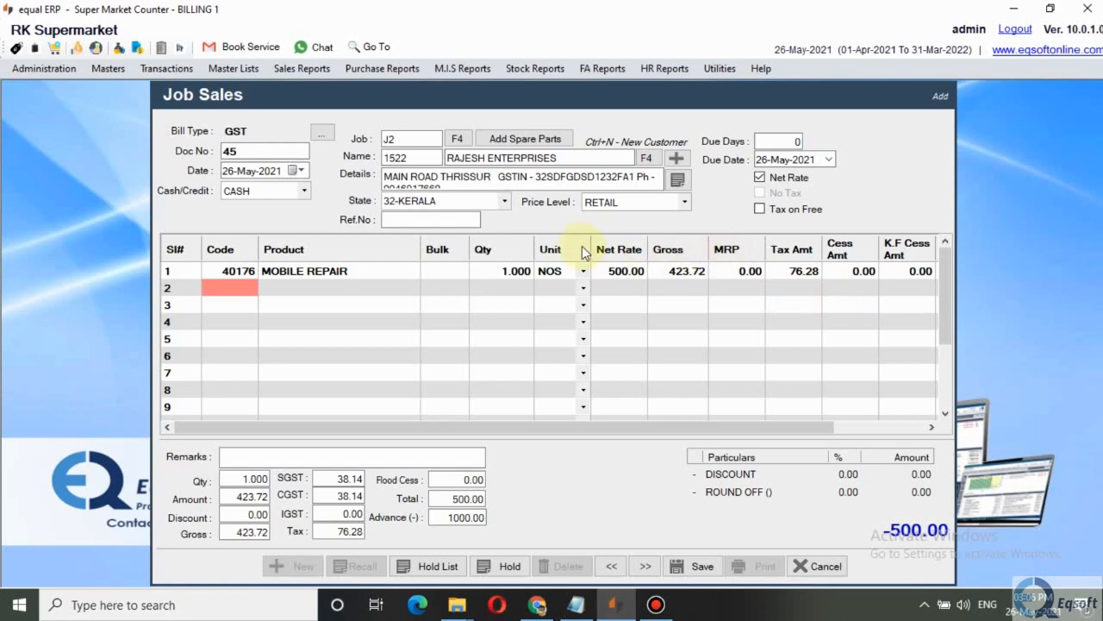
pyautogui.click(520, 140)
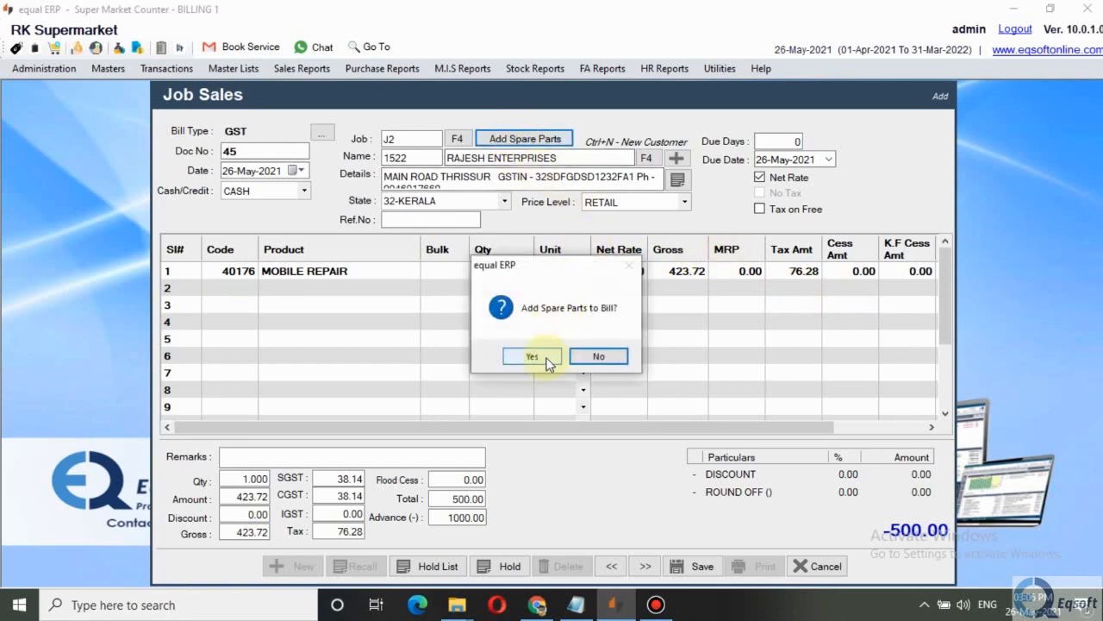
pyautogui.click(532, 357)
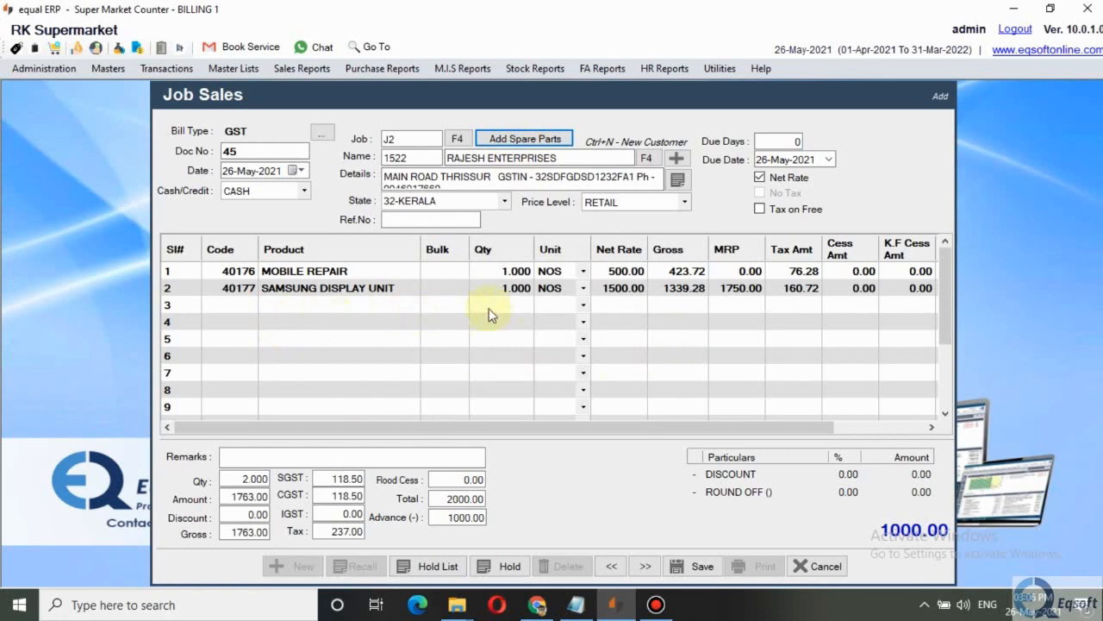
# Step: Check the SAMSUNG DISPLAY UNIT's net rate and the bill's total and advance amounts
pyautogui.click(615, 295)
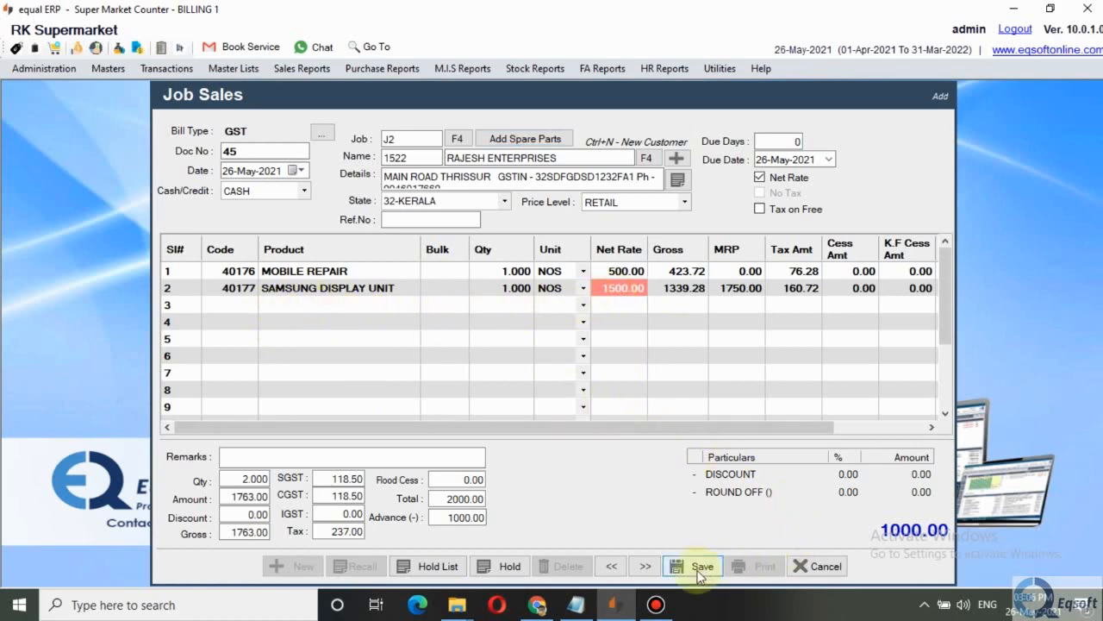
pyautogui.press('Return')
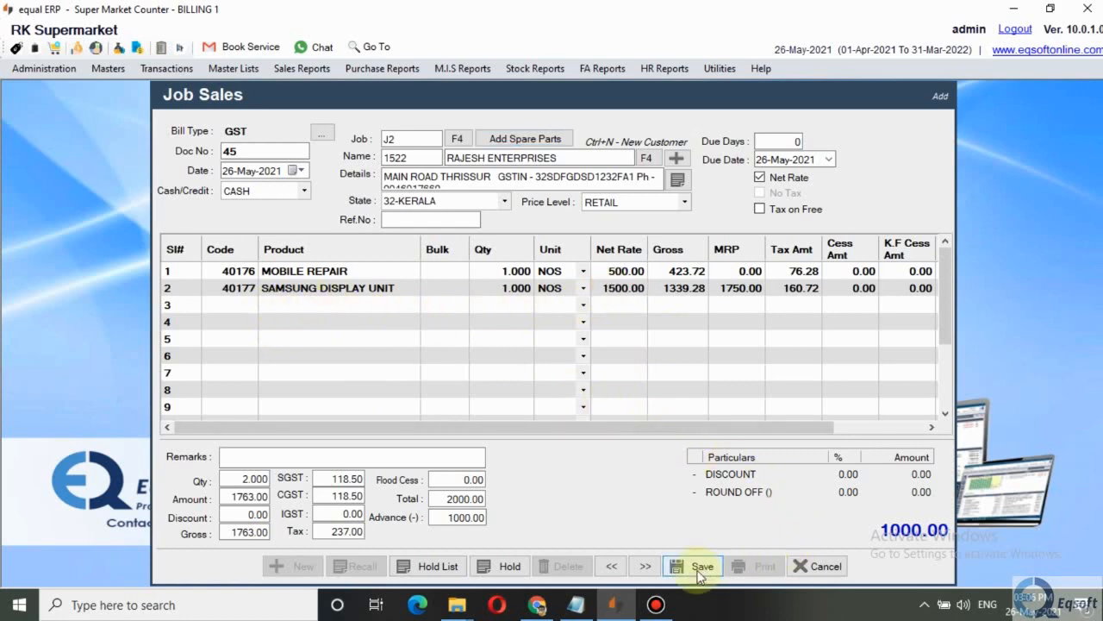
pyautogui.press('Return')
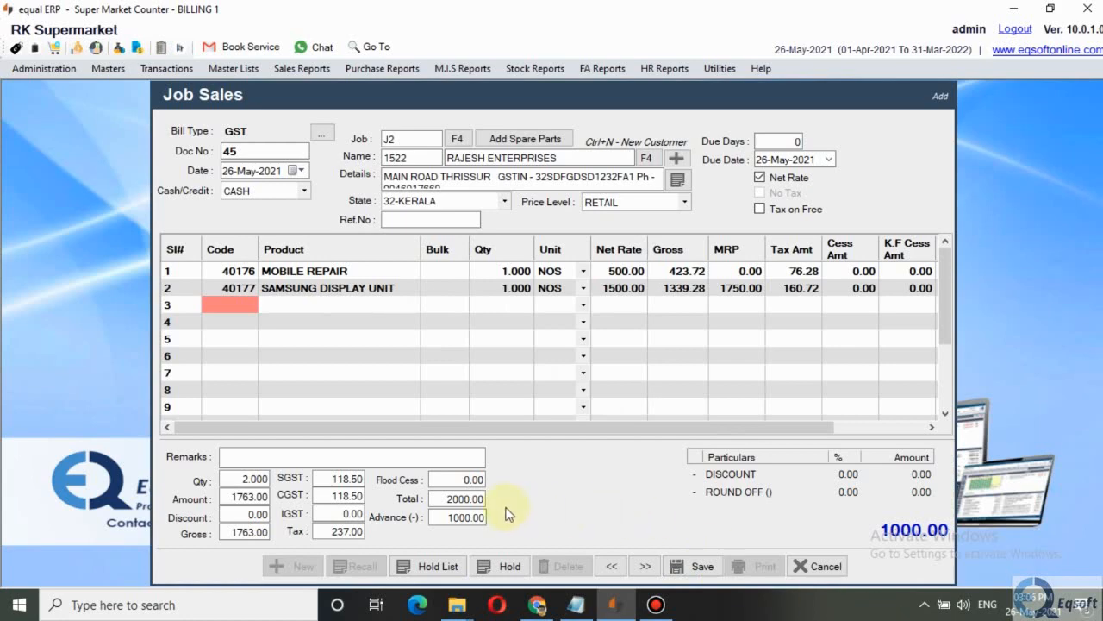
pyautogui.click(465, 498)
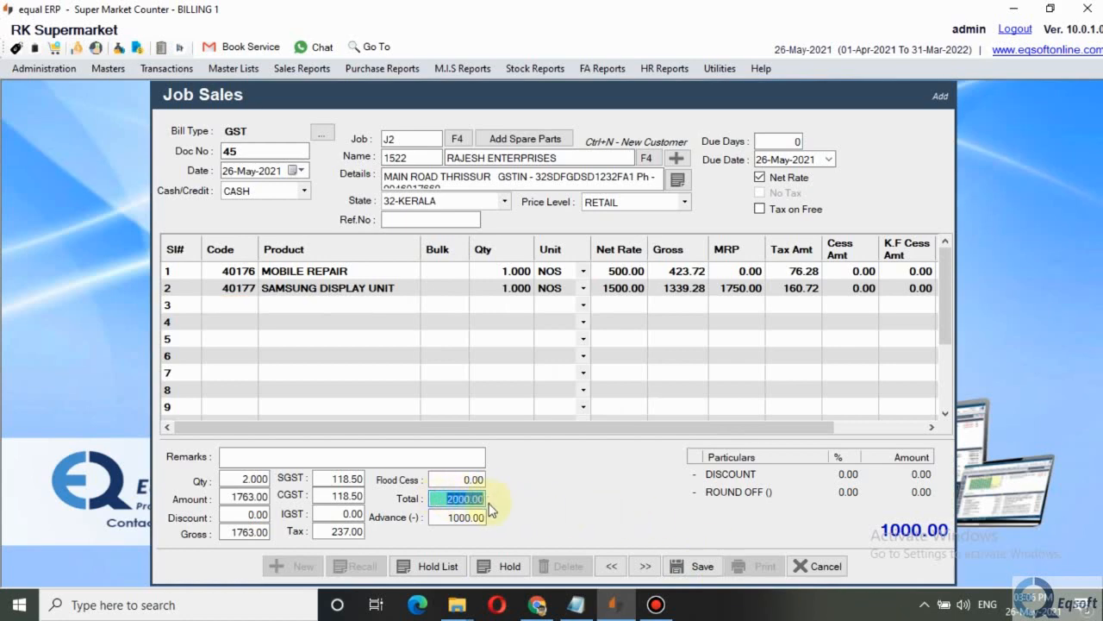
pyautogui.moveTo(445, 519); pyautogui.dragTo(488, 519)
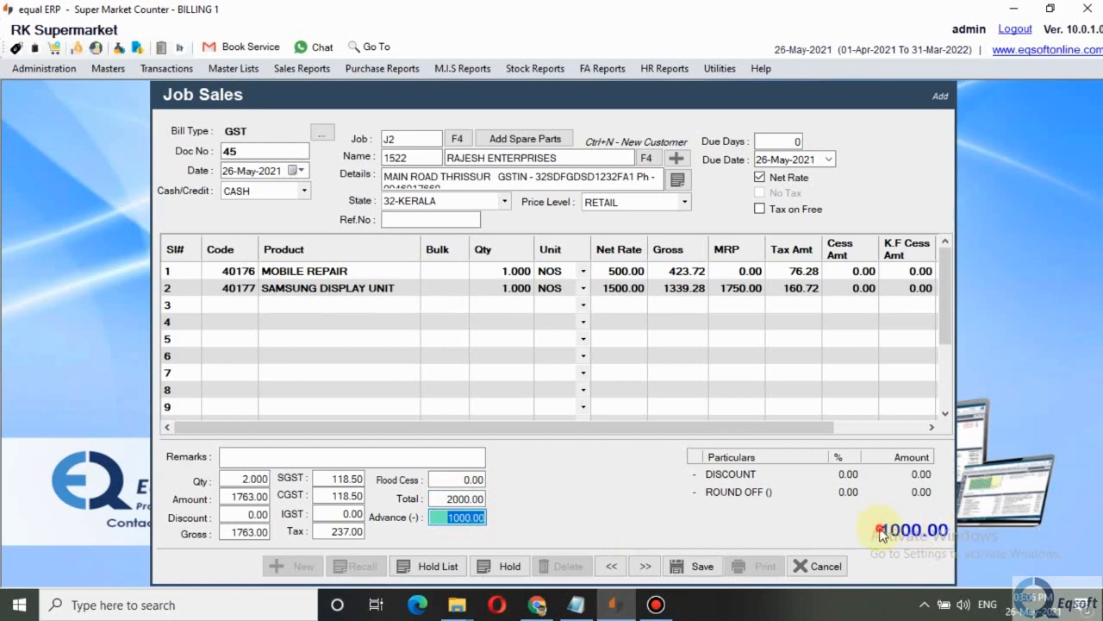
# Step: Start saving the bill, clear the GSTN in the party details and confirm the details
pyautogui.click(703, 566)
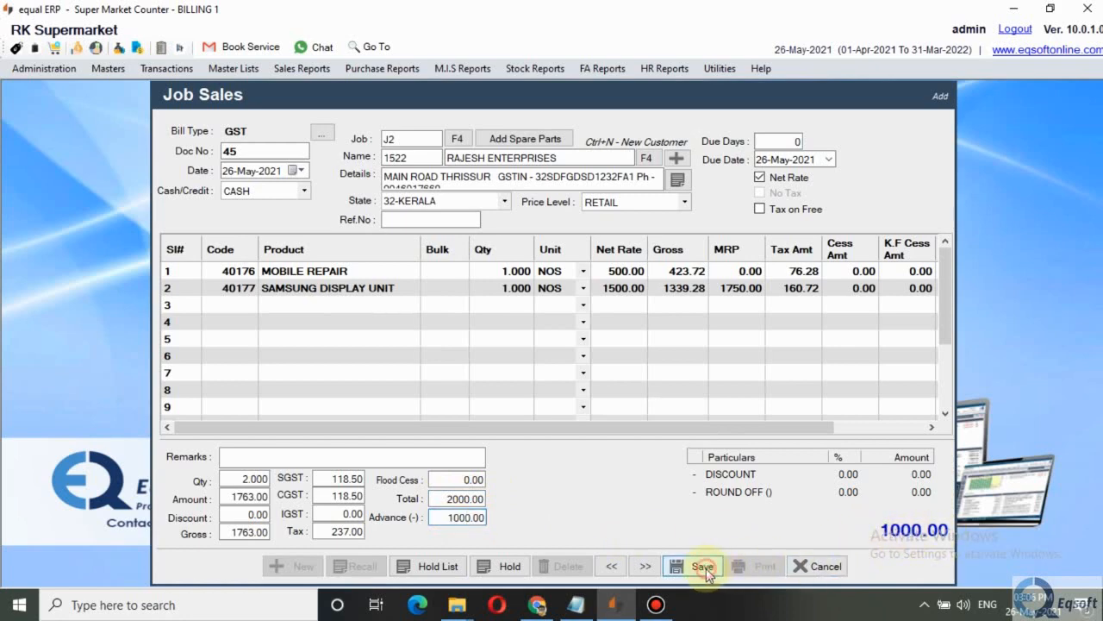
pyautogui.click(630, 357)
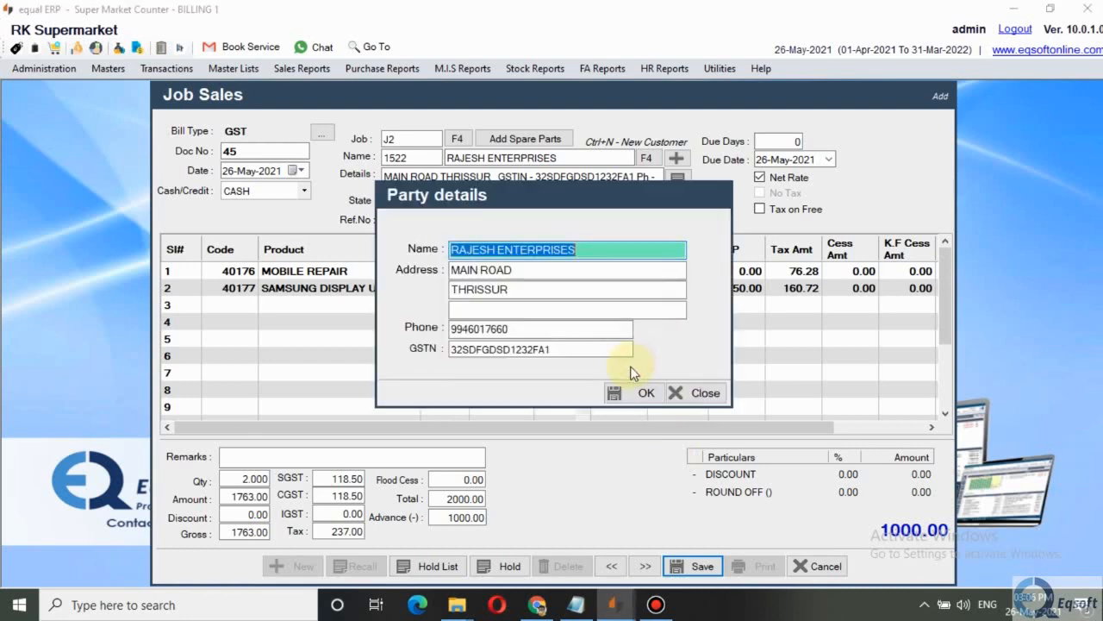
pyautogui.click(616, 348)
pyautogui.press('BackSpace')
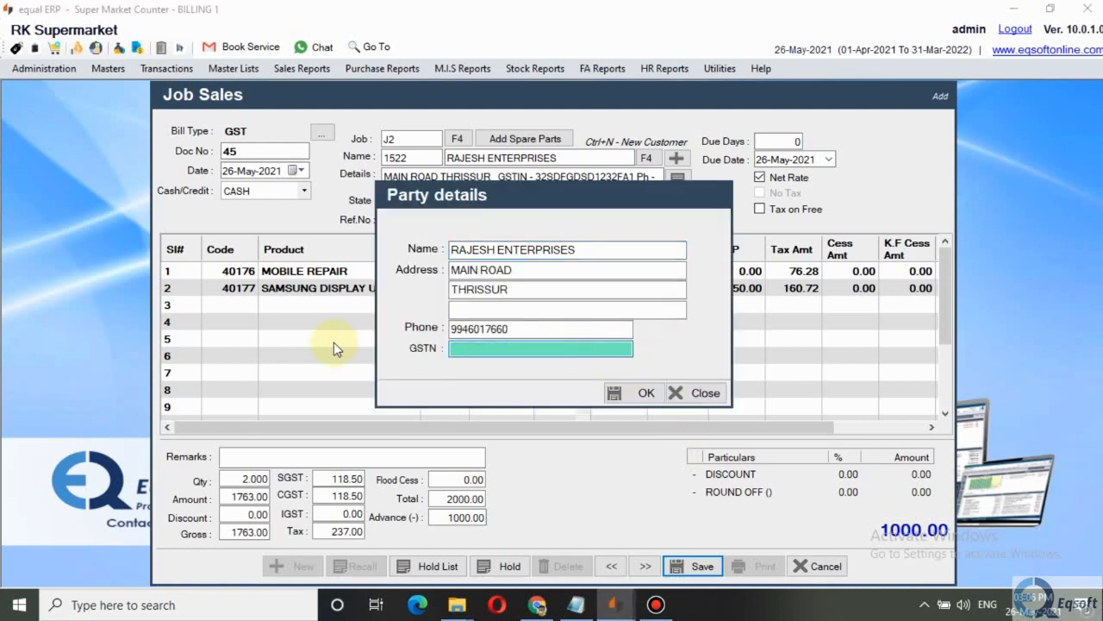
pyautogui.click(647, 393)
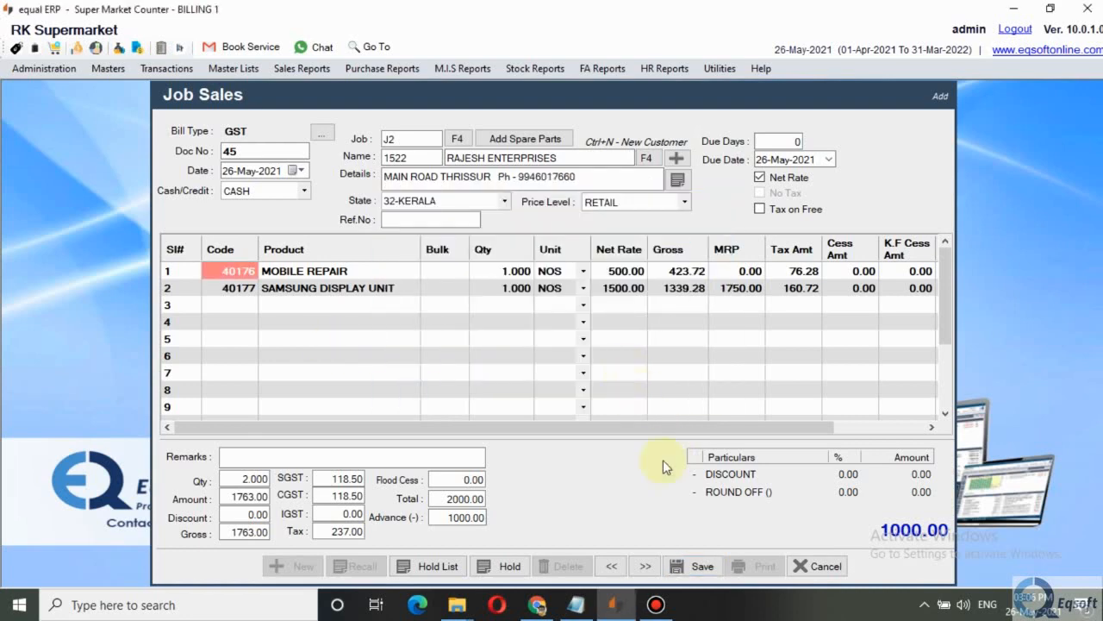
# Step: Save the job sales bill with 1000 received as CASH, without printing the document, and leave Job Sales
pyautogui.click(696, 568)
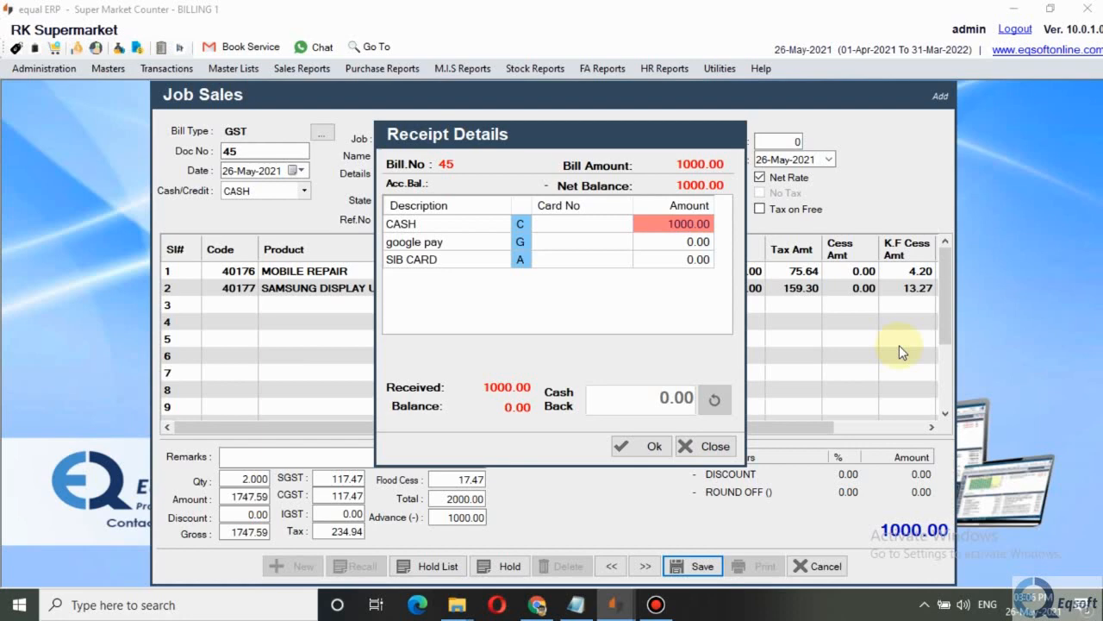
pyautogui.press('Return')
pyautogui.press('Return')
pyautogui.press('Return')
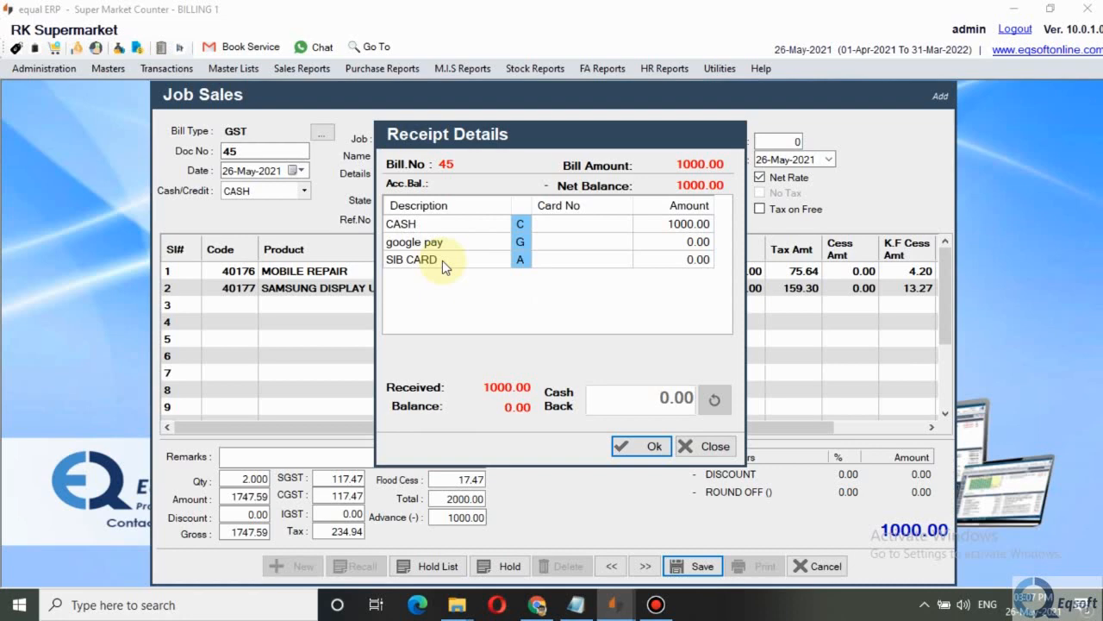
pyautogui.click(637, 446)
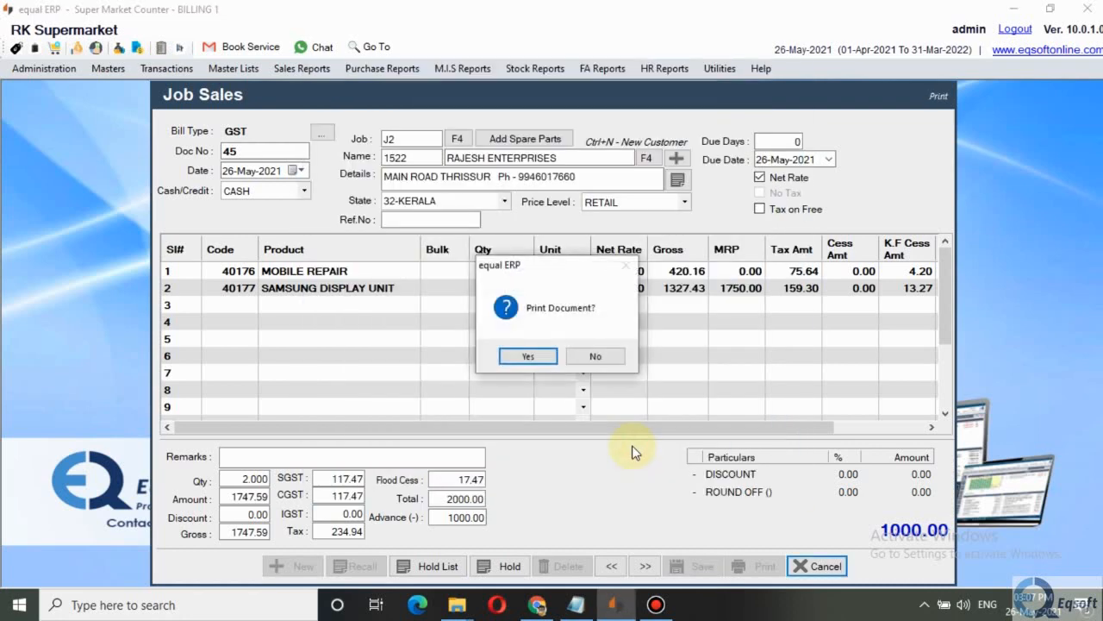
pyautogui.click(596, 356)
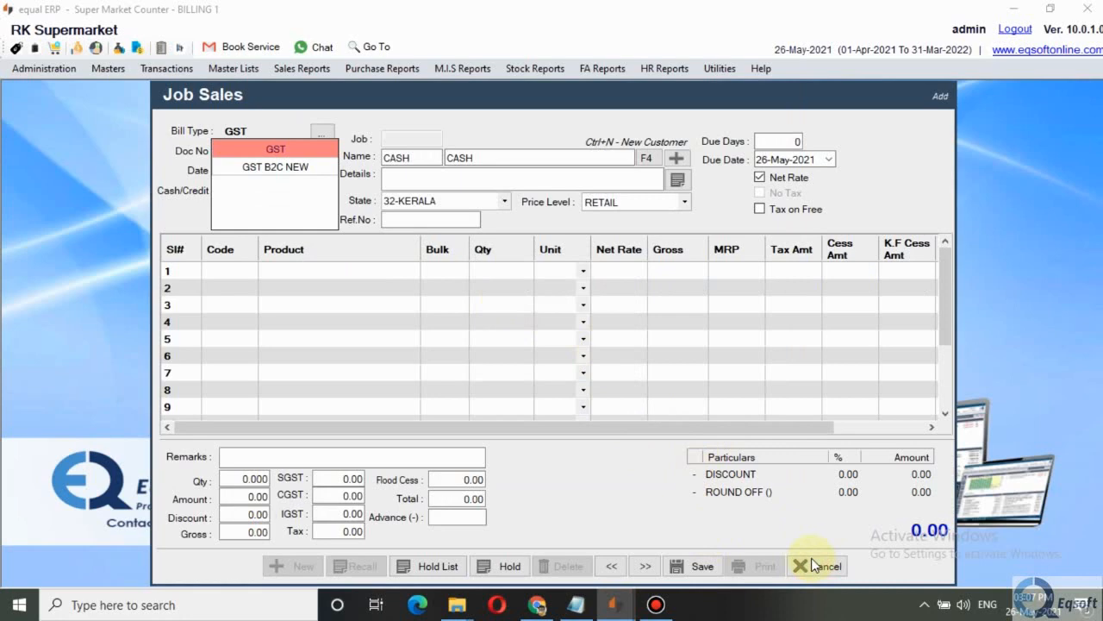
pyautogui.press('Escape')
pyautogui.press('Escape')
pyautogui.press('Escape')
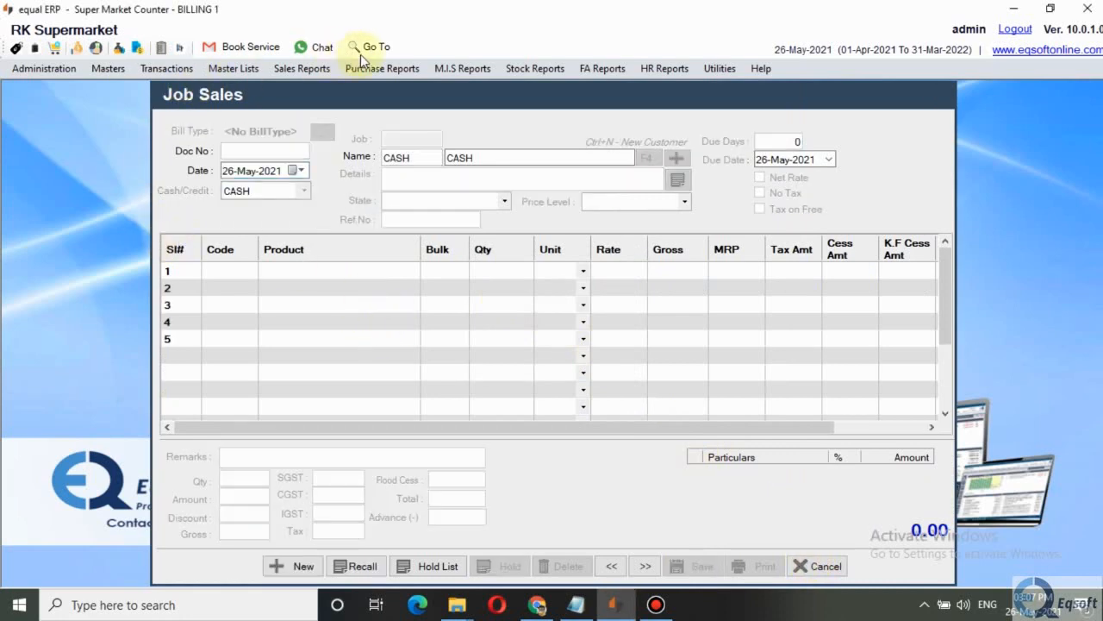
# Step: Search the program's functions for JOB, look over the Job Card Detailed Register and Job Card Register entries, and close the search
pyautogui.click(375, 45)
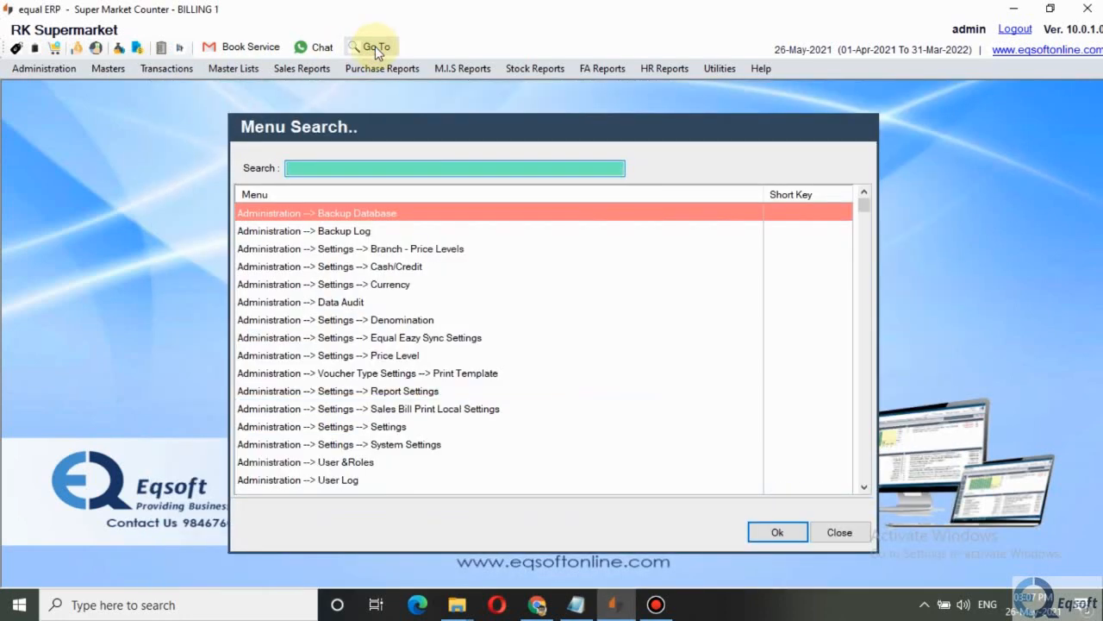
pyautogui.write('JOB')
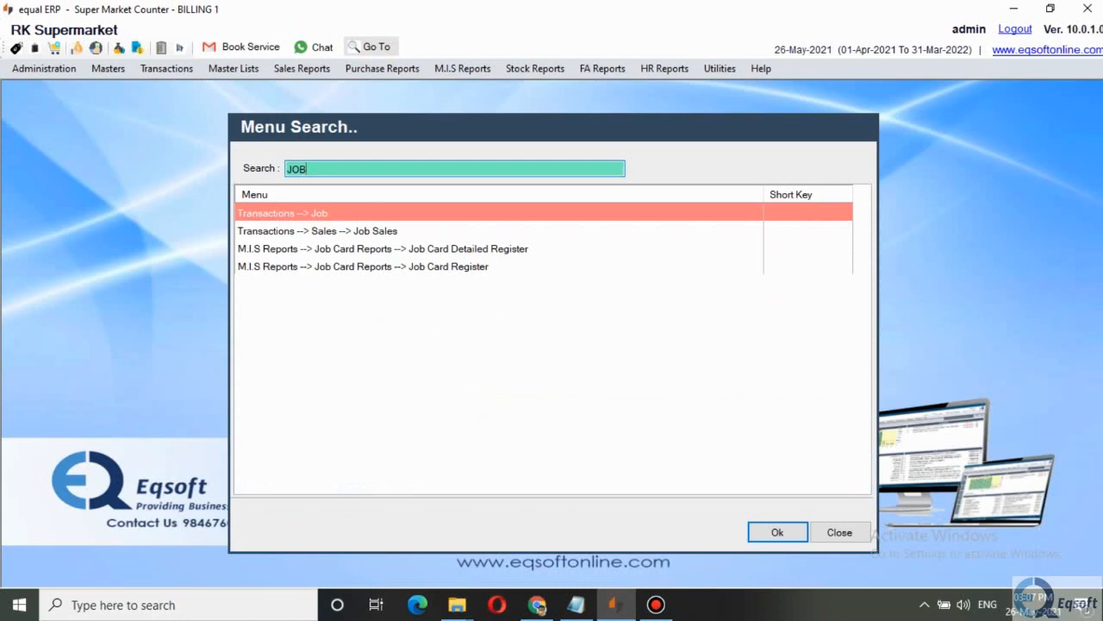
pyautogui.click(383, 248)
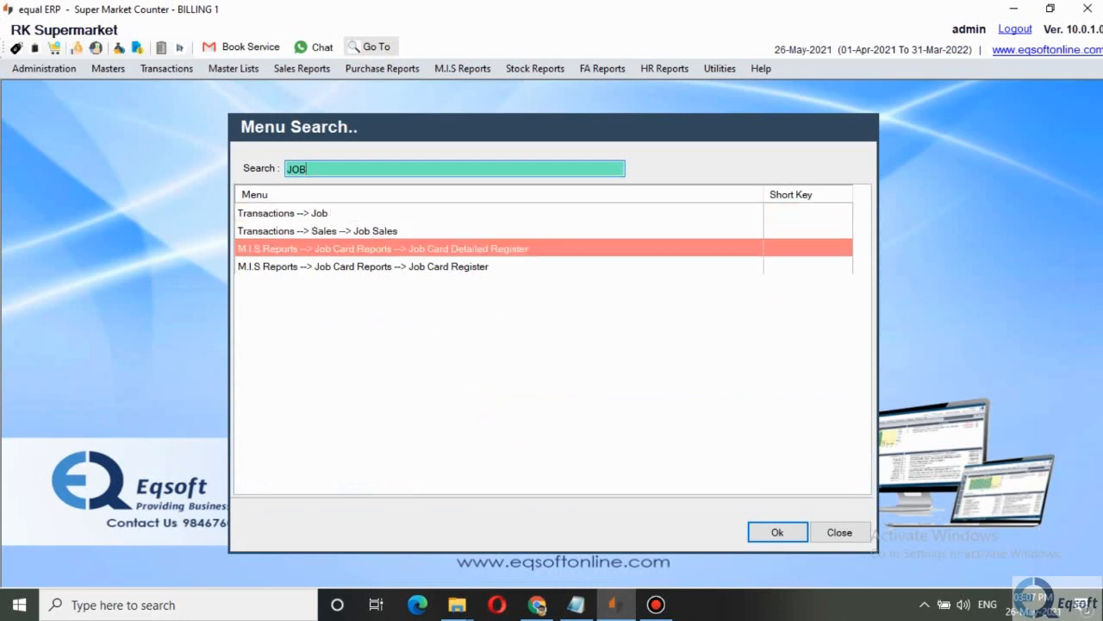
pyautogui.press('Down')
pyautogui.press('Up')
pyautogui.click(838, 531)
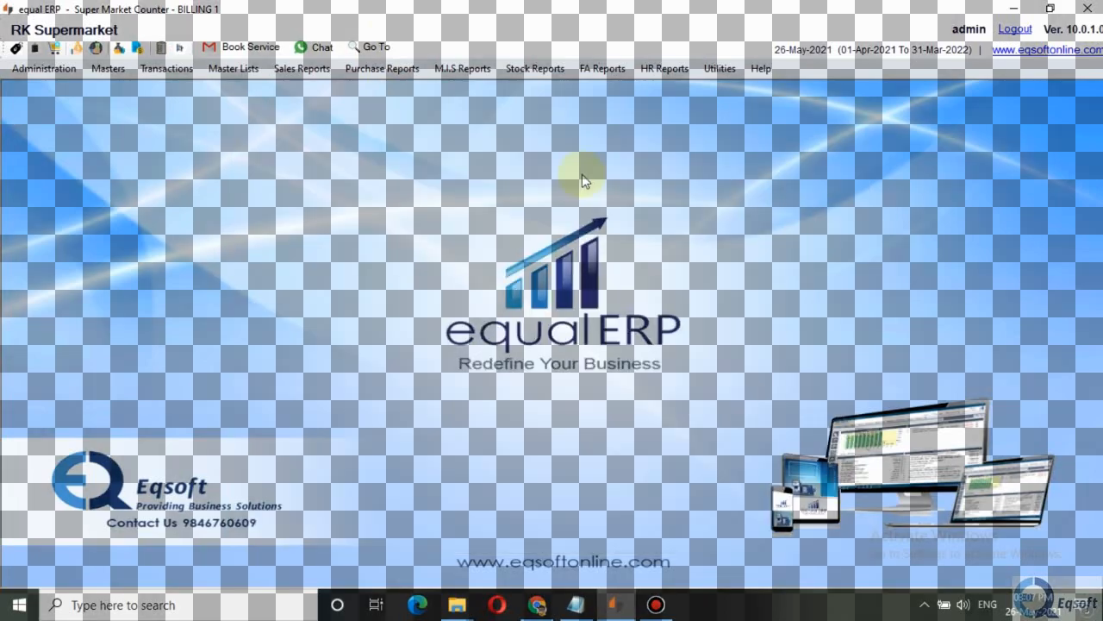